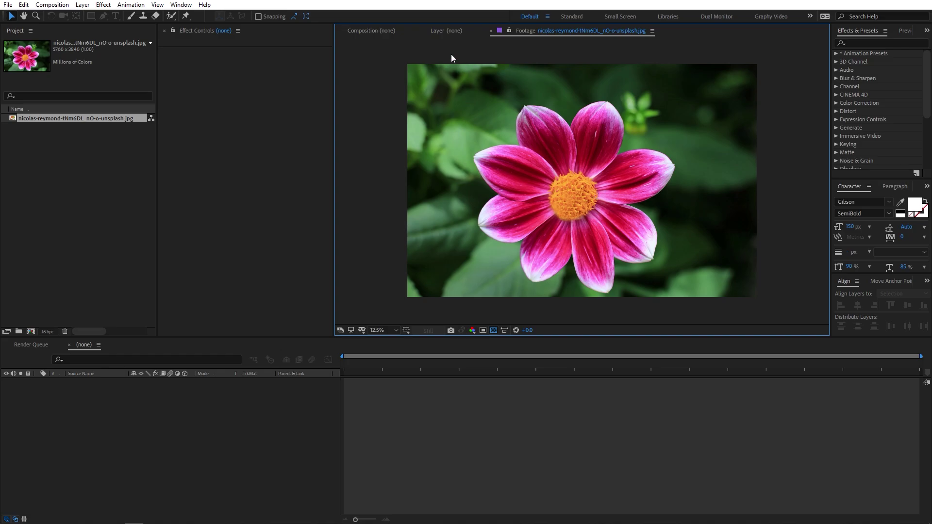
# Step: Create a 1920 × 1080 px composition named Main at 30 fps with a duration of 10 seconds
pyautogui.click(390, 28)
pyautogui.click(83, 66)
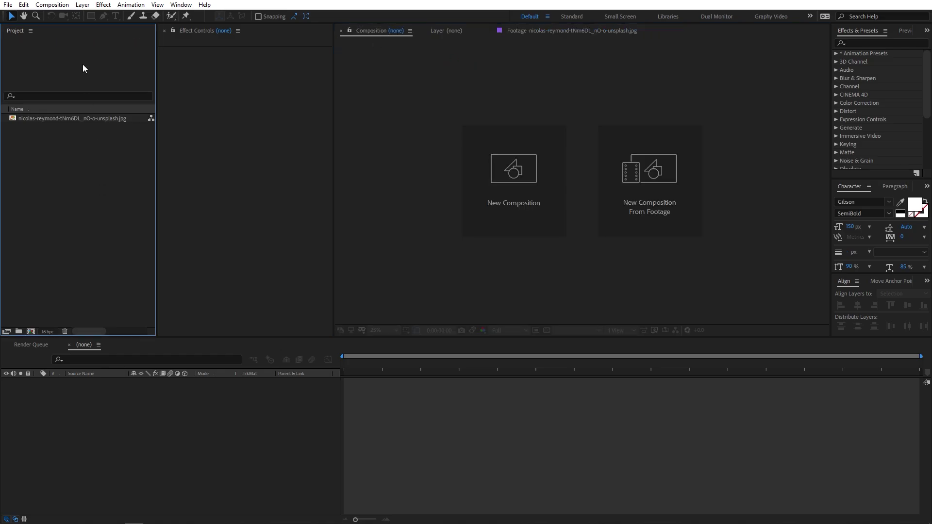
pyautogui.click(59, 5)
pyautogui.click(63, 16)
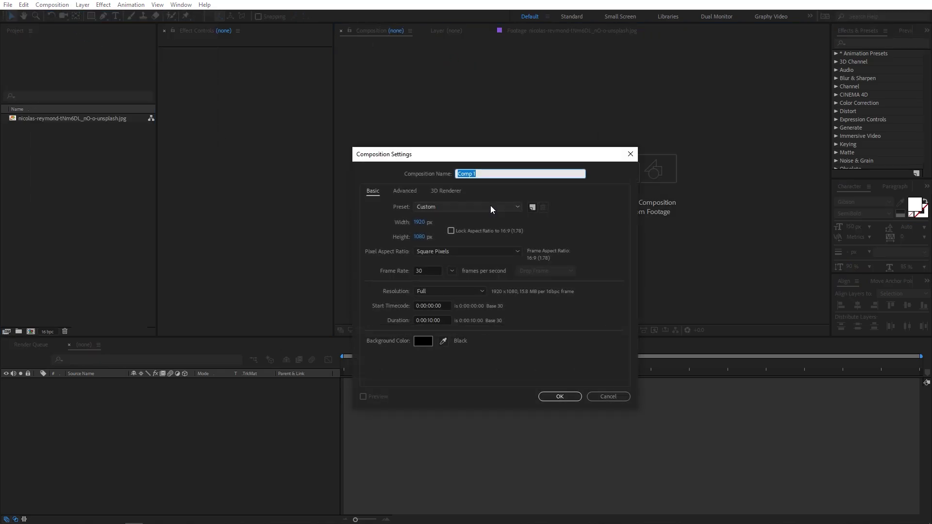
pyautogui.write('Main')
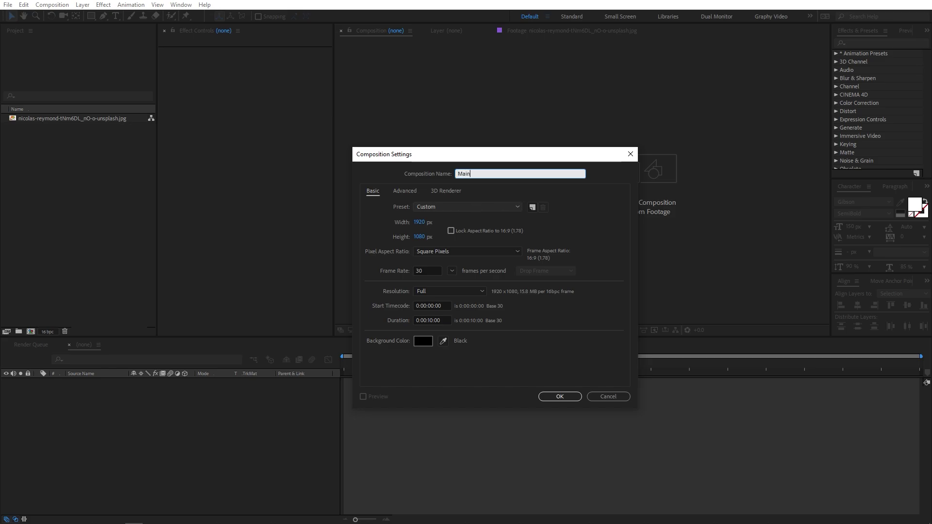
pyautogui.click(452, 271)
pyautogui.click(532, 368)
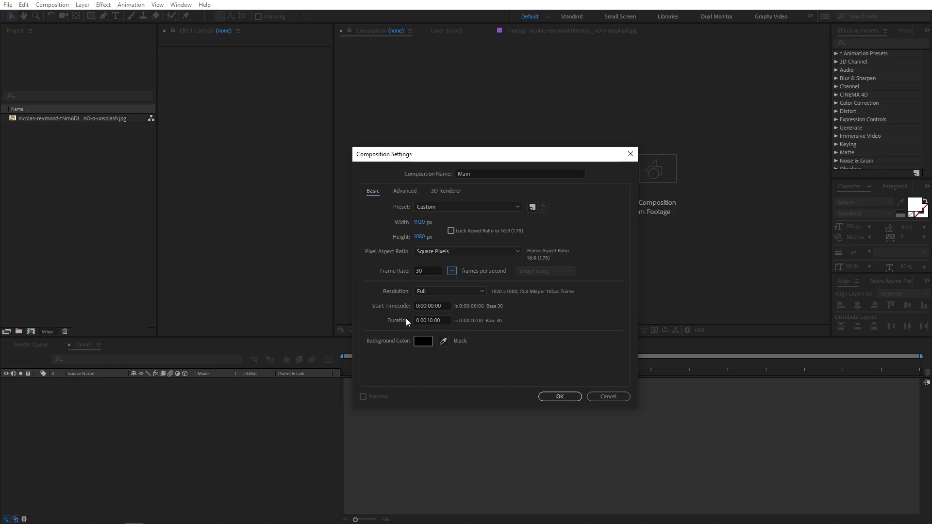
pyautogui.click(566, 398)
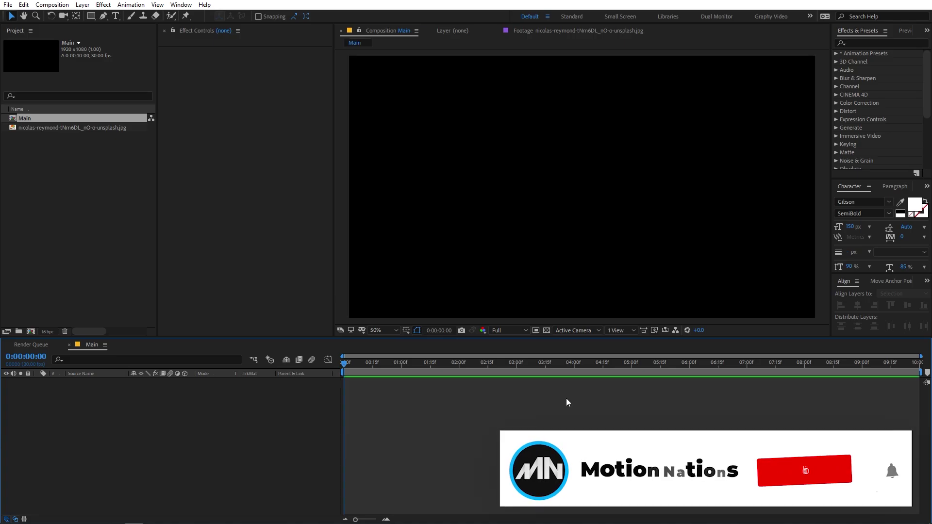
# Step: Add the flower photo to the Main composition as a layer and scale it to about 29.4%
pyautogui.click(37, 128)
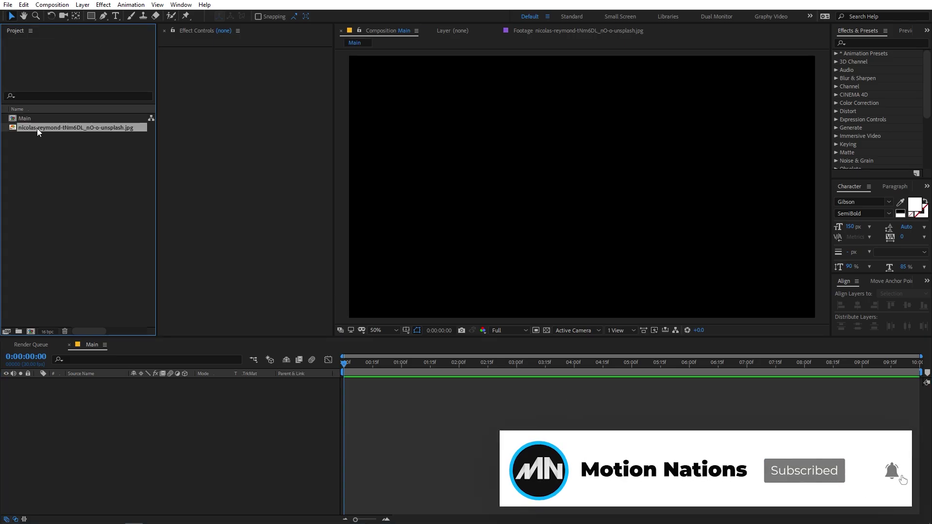
pyautogui.moveTo(37, 128); pyautogui.dragTo(94, 435)
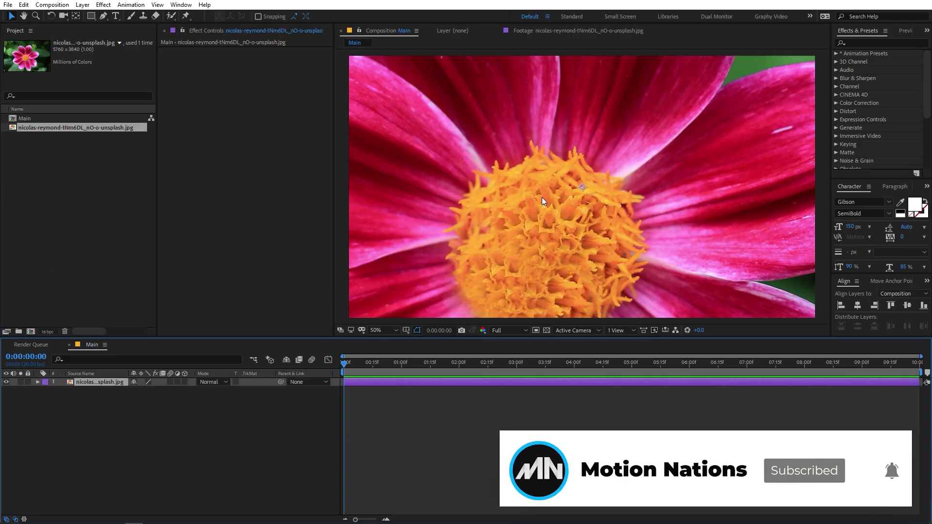
pyautogui.press(',')
pyautogui.press(',')
pyautogui.press(',')
pyautogui.press(',')
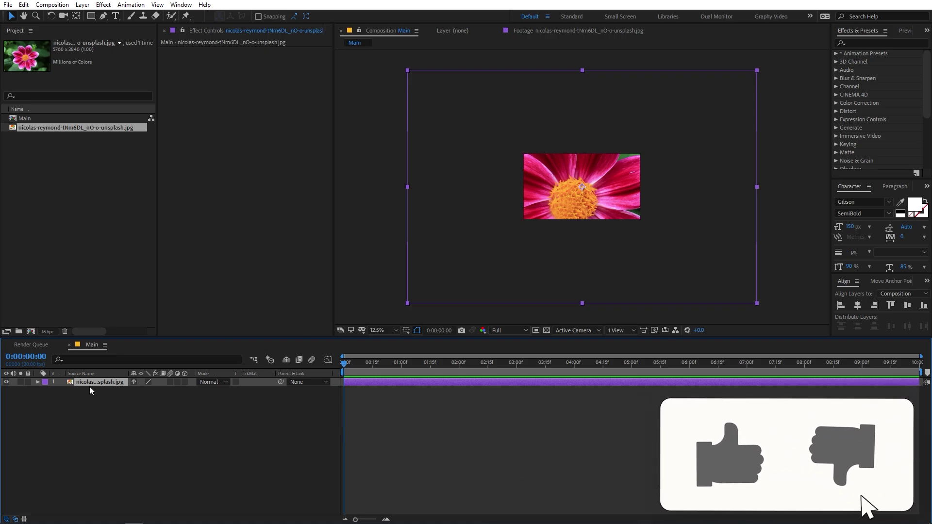
pyautogui.press('s')
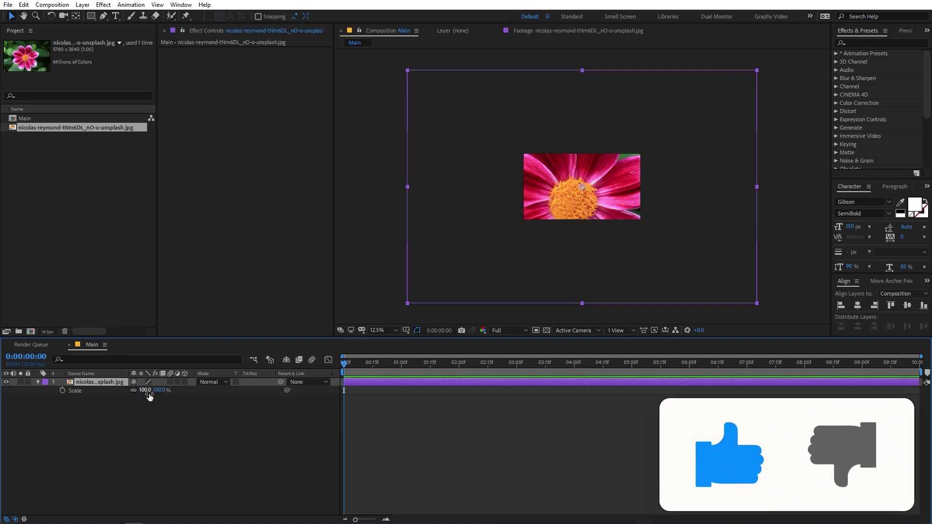
pyautogui.moveTo(146, 392); pyautogui.dragTo(5, 409)
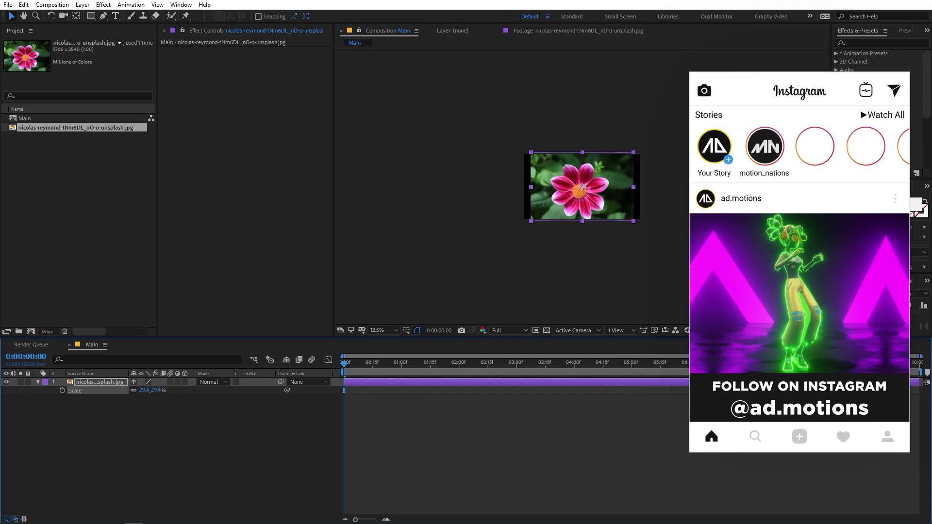
pyautogui.scroll(1, 398, 243)
pyautogui.press('.')
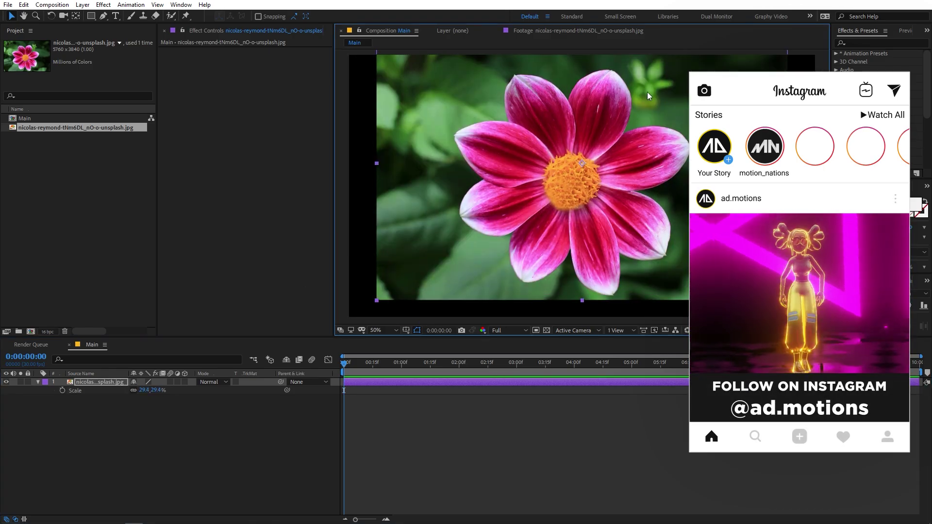
pyautogui.click(389, 453)
pyautogui.click(38, 383)
pyautogui.click(109, 383)
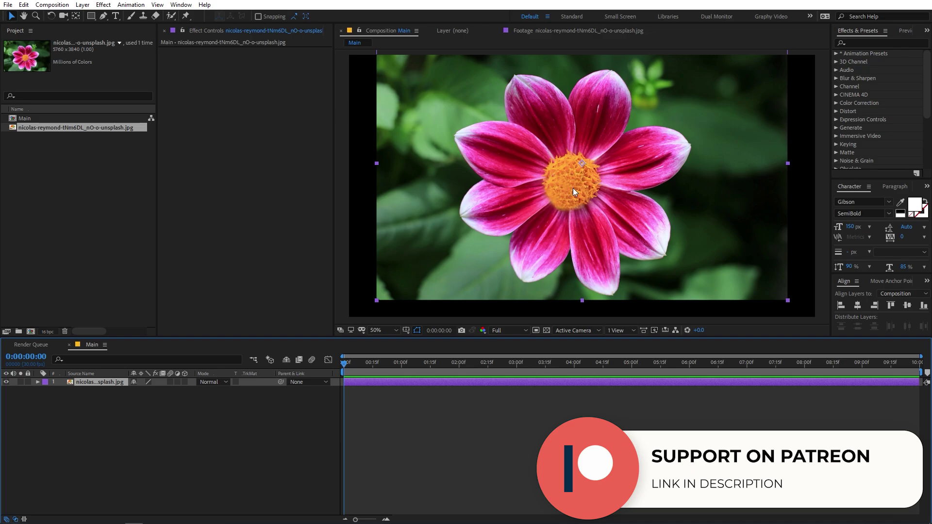
# Step: Duplicate the flower layer and hide the lower copy
pyautogui.click(103, 16)
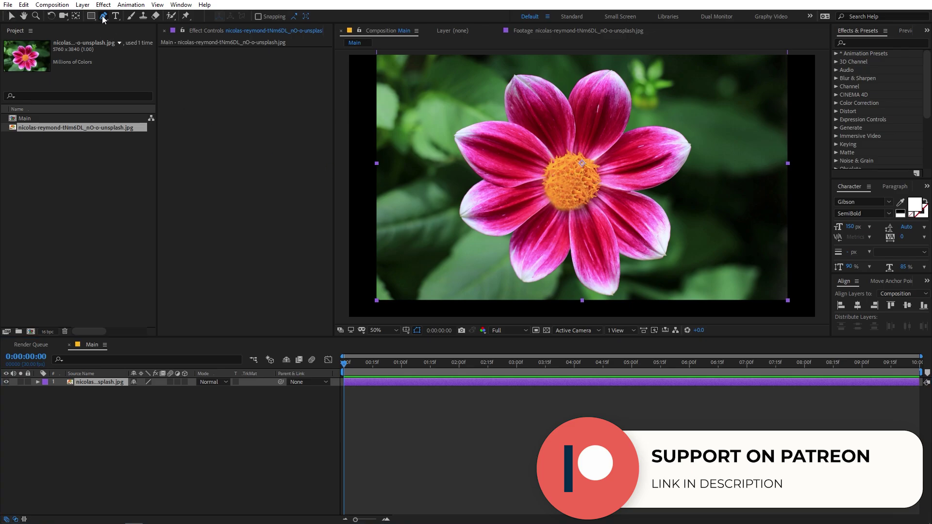
pyautogui.click(86, 383)
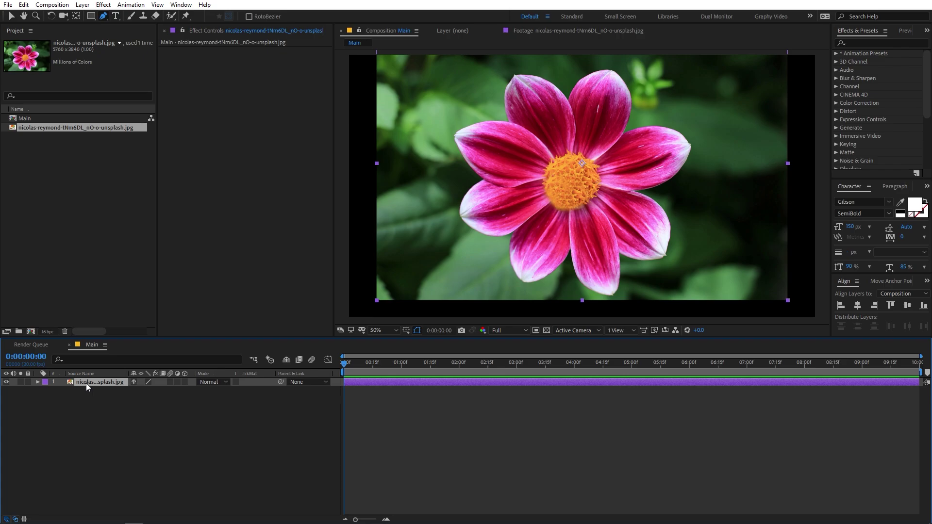
pyautogui.hotkey('ctrl', 'd')
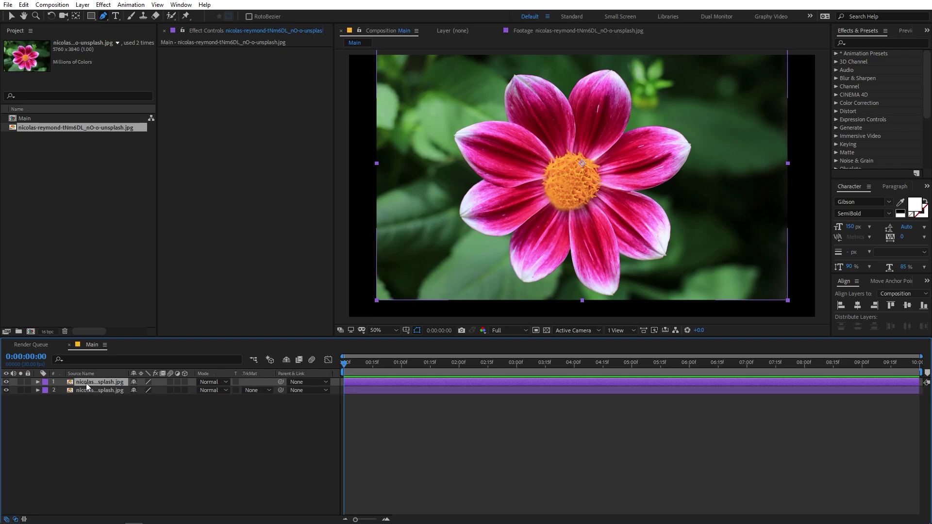
pyautogui.click(6, 390)
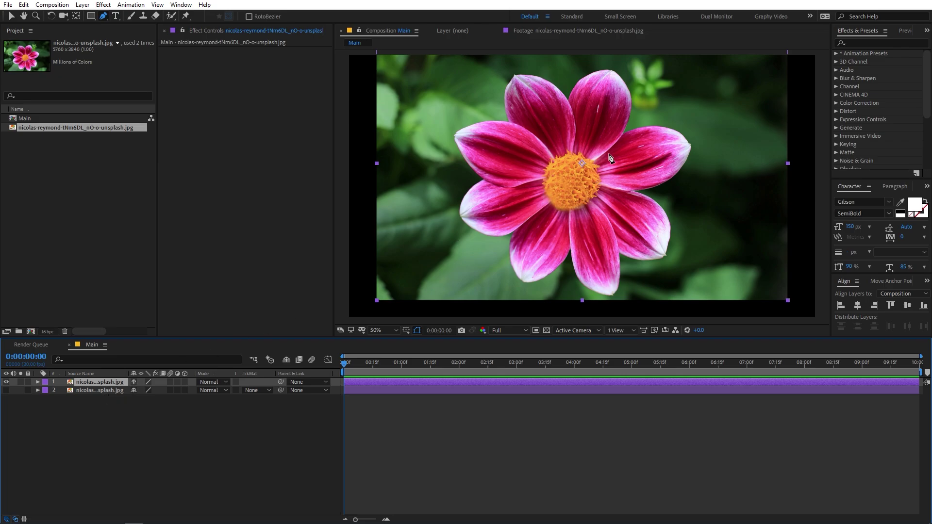
# Step: Trace a closed Pen tool mask along the jagged outline of the flower's orange center on the upper layer
pyautogui.press('.')
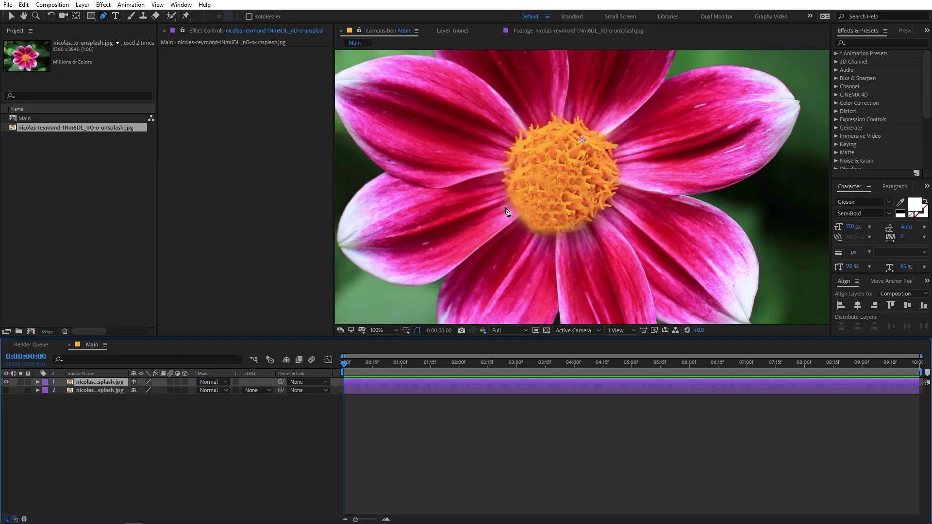
pyautogui.press('.')
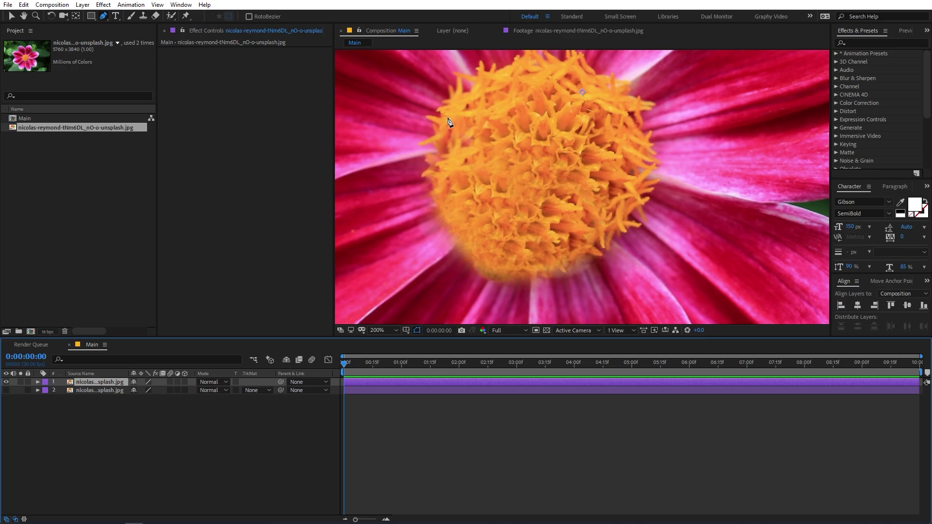
pyautogui.click(435, 111)
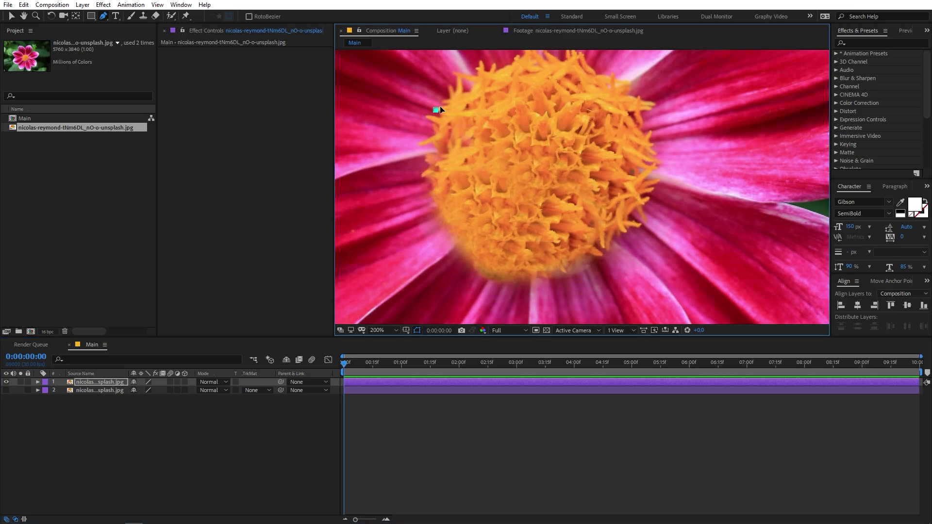
pyautogui.click(465, 74)
pyautogui.click(472, 72)
pyautogui.click(476, 63)
pyautogui.click(481, 58)
pyautogui.click(484, 65)
pyautogui.click(491, 61)
pyautogui.moveTo(532, 63); pyautogui.dragTo(532, 90)
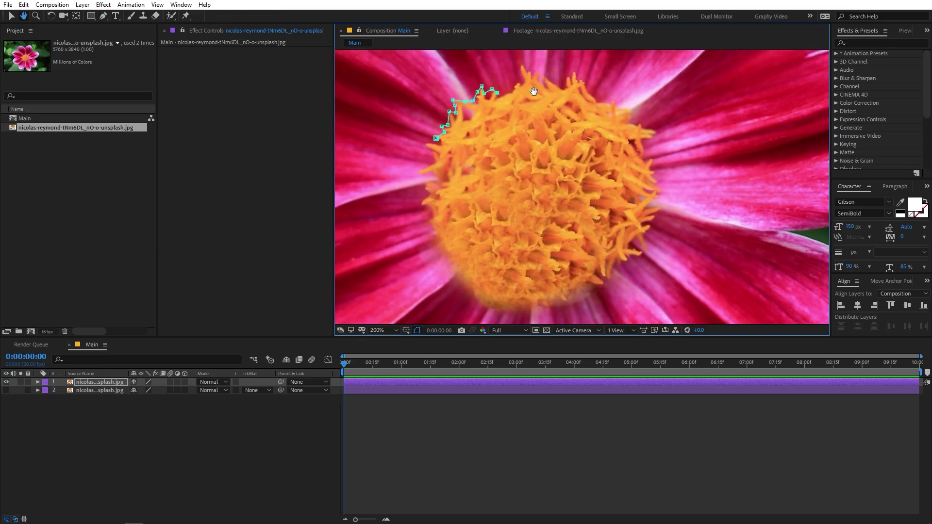
pyautogui.click(505, 91)
pyautogui.click(514, 81)
pyautogui.click(520, 73)
pyautogui.click(521, 59)
pyautogui.click(529, 63)
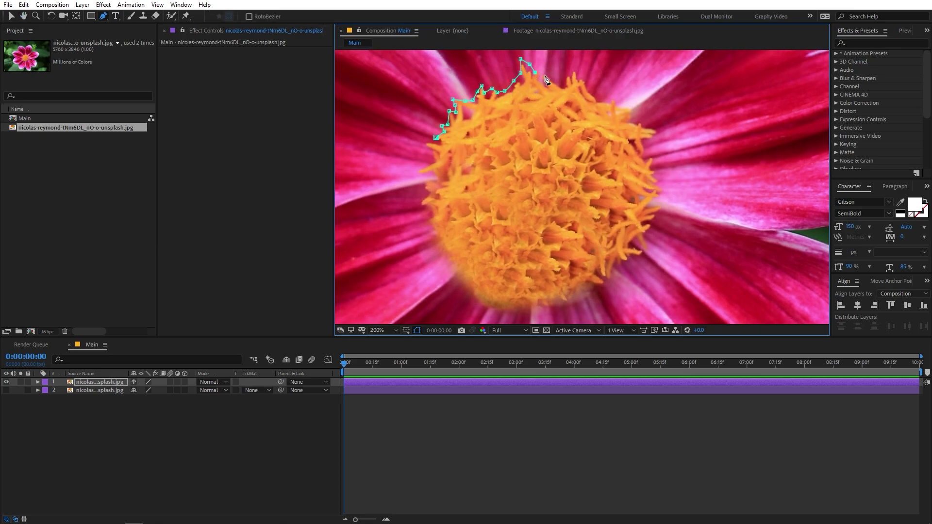
pyautogui.click(562, 80)
pyautogui.click(565, 68)
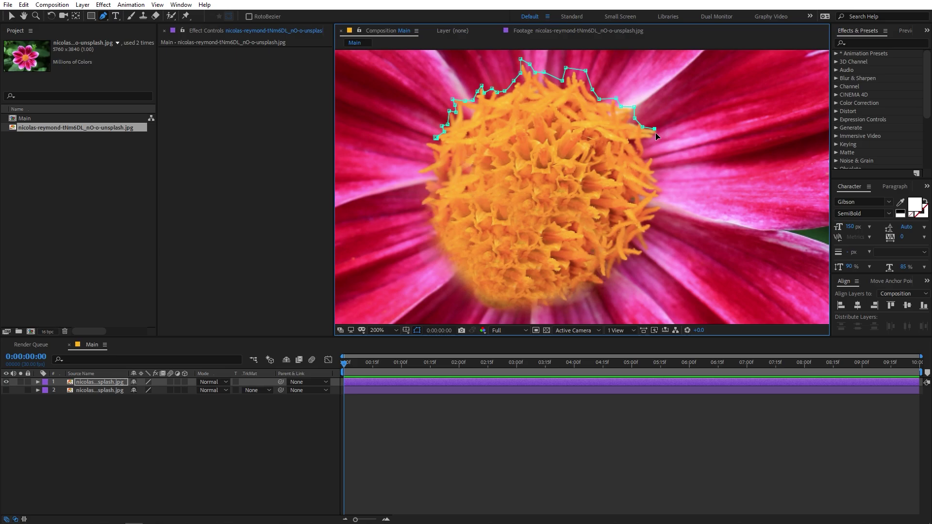
pyautogui.click(651, 137)
pyautogui.click(640, 136)
pyautogui.click(643, 144)
pyautogui.click(643, 158)
pyautogui.click(650, 159)
pyautogui.click(651, 171)
pyautogui.click(657, 183)
pyautogui.click(645, 180)
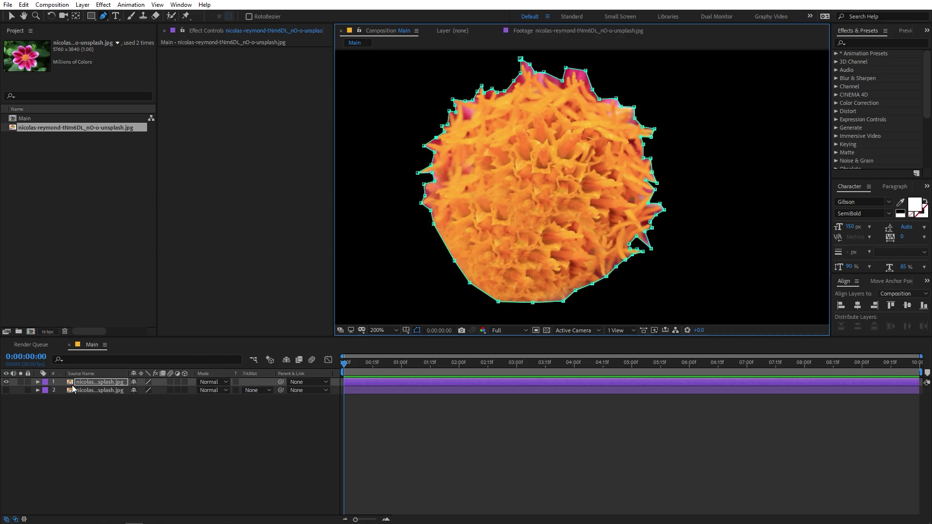
# Step: Set the Mask Feather of the orange center's mask to 44 pixels
pyautogui.click(89, 384)
pyautogui.press('f')
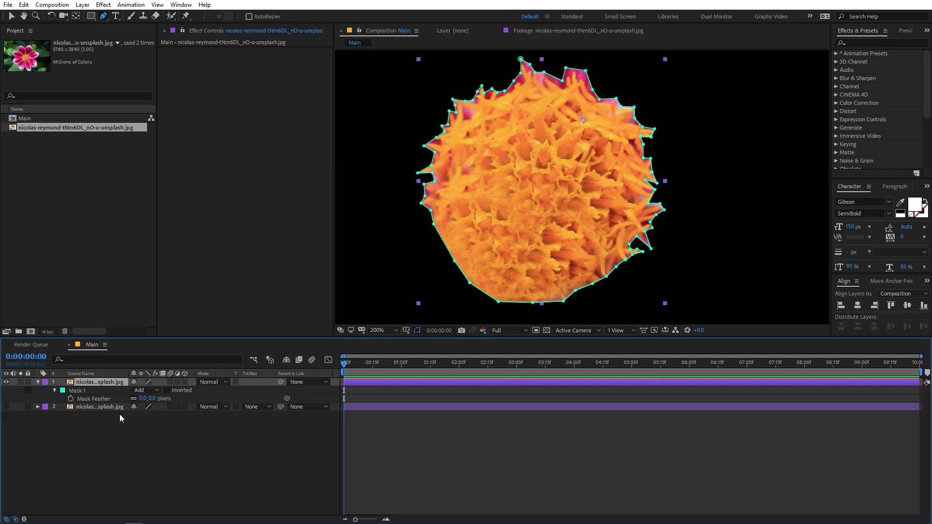
pyautogui.moveTo(144, 398); pyautogui.dragTo(170, 403)
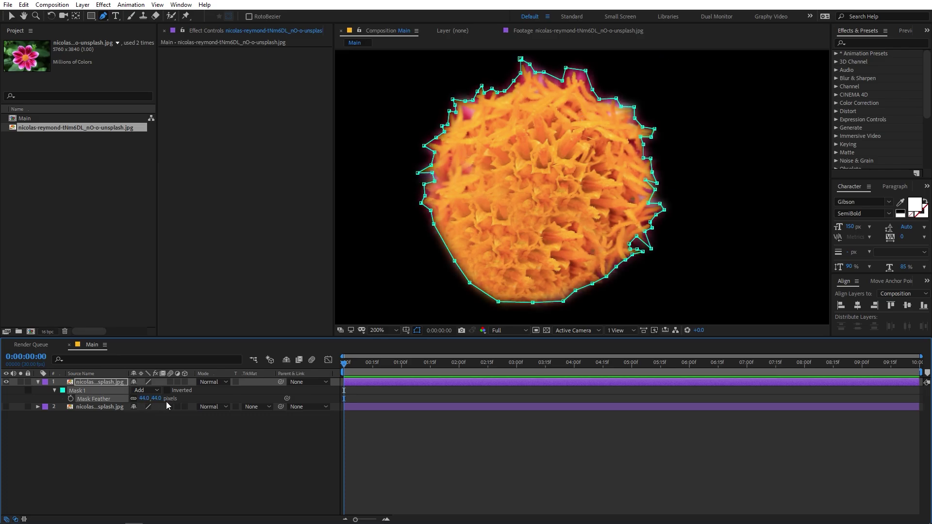
# Step: Center the masked upper layer's anchor point on the orange flower center
pyautogui.hotkey('shift', '/')
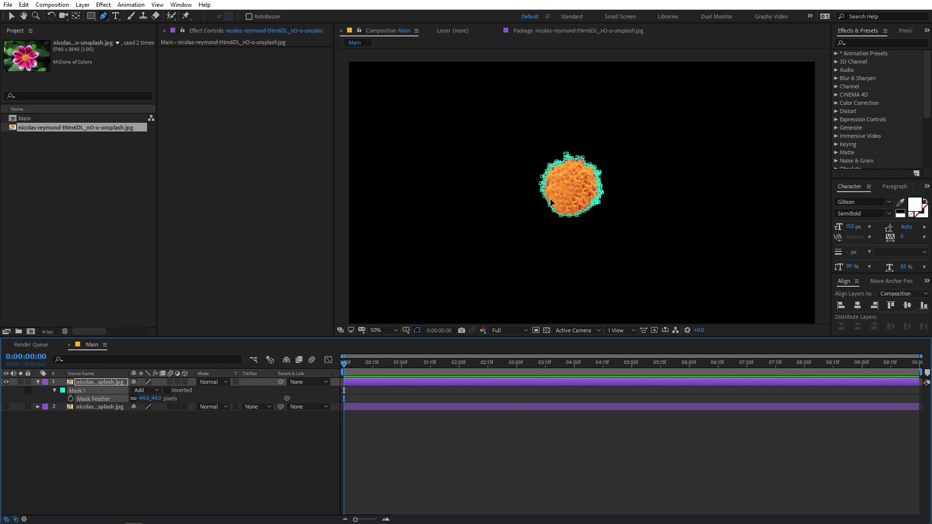
pyautogui.click(89, 382)
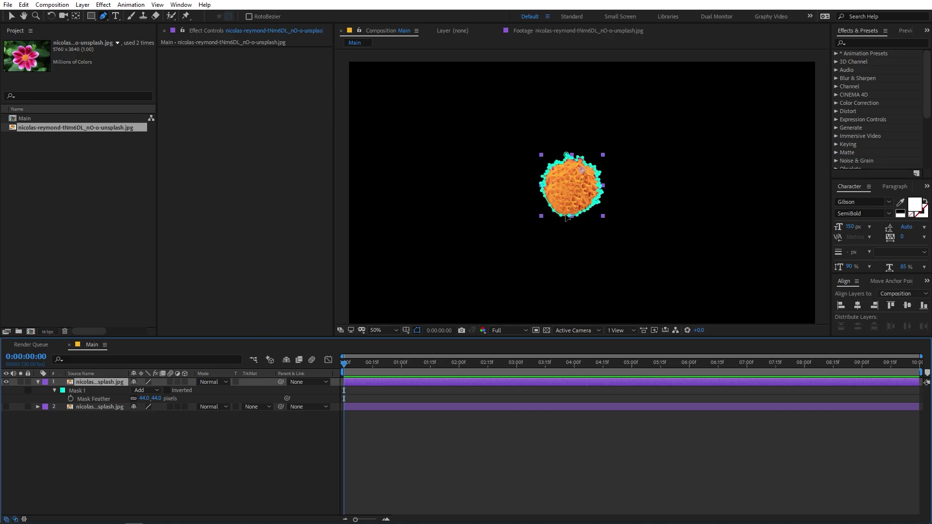
pyautogui.click(75, 16)
pyautogui.press('/')
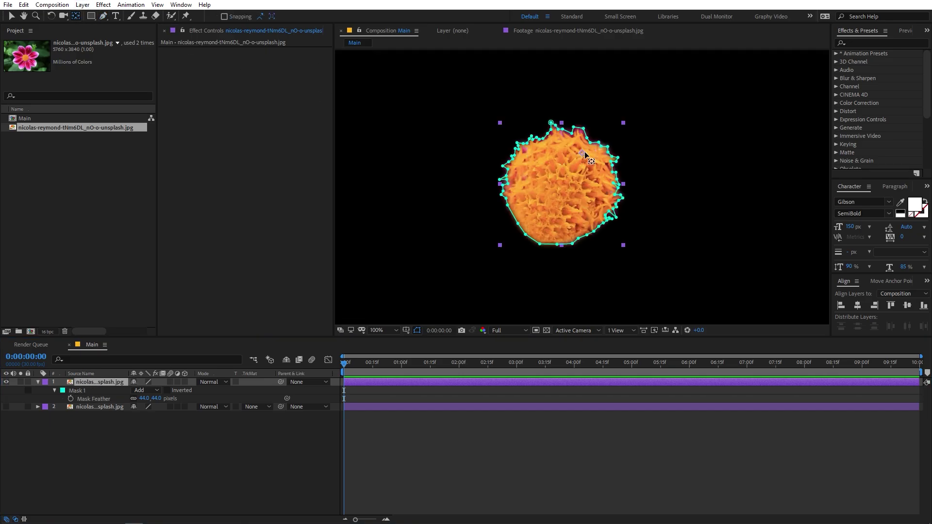
pyautogui.moveTo(577, 154); pyautogui.dragTo(565, 187)
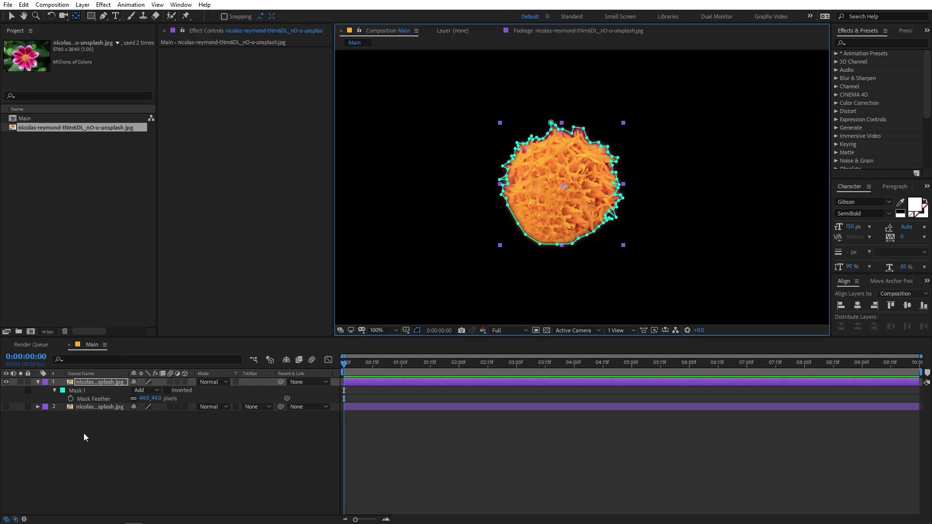
pyautogui.click(82, 389)
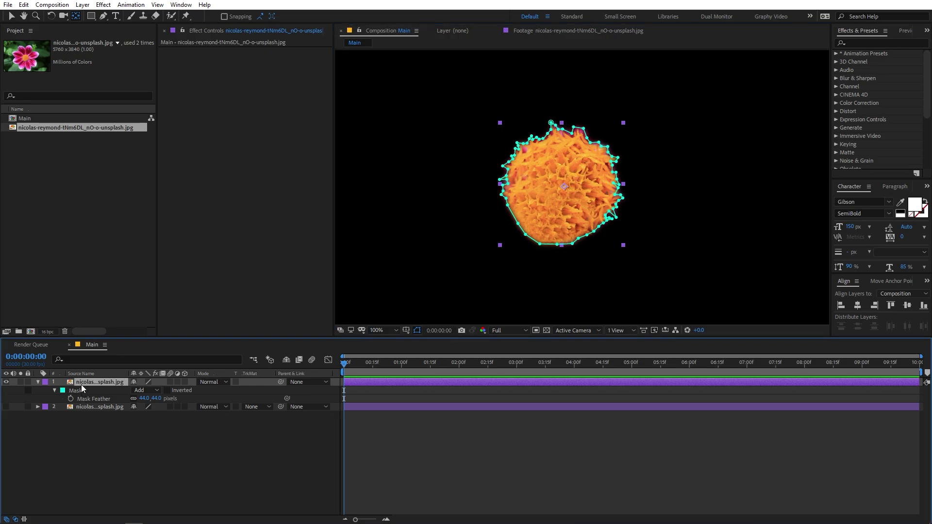
pyautogui.doubleClick(76, 16)
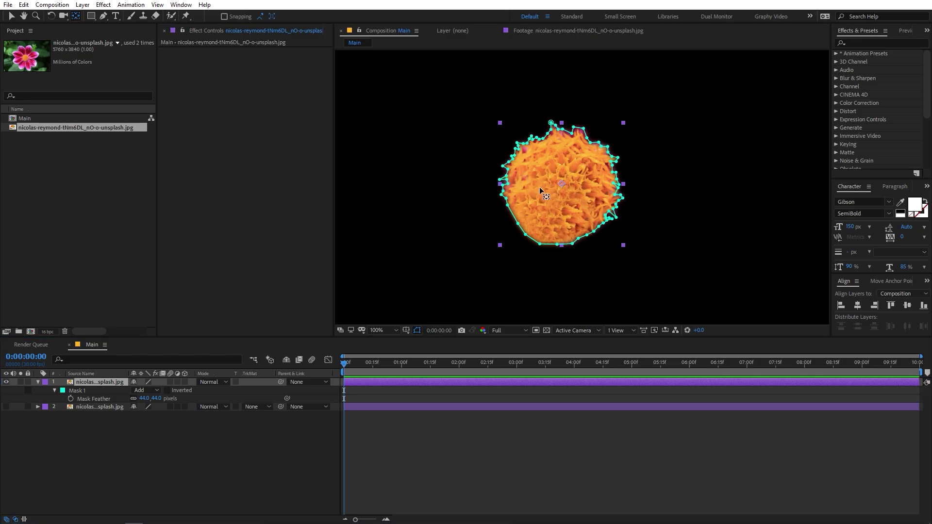
pyautogui.click(464, 459)
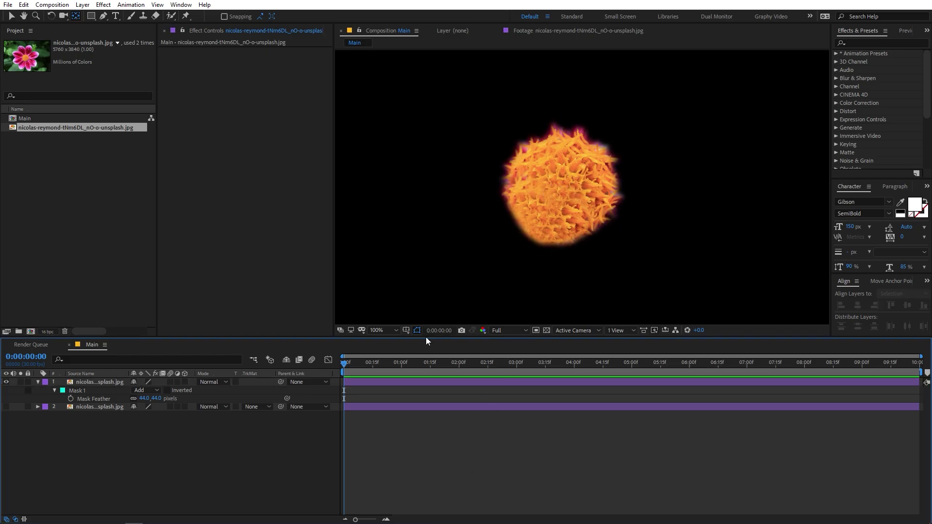
# Step: Collapse the upper layer's mask properties and select the hidden lower flower layer
pyautogui.click(85, 383)
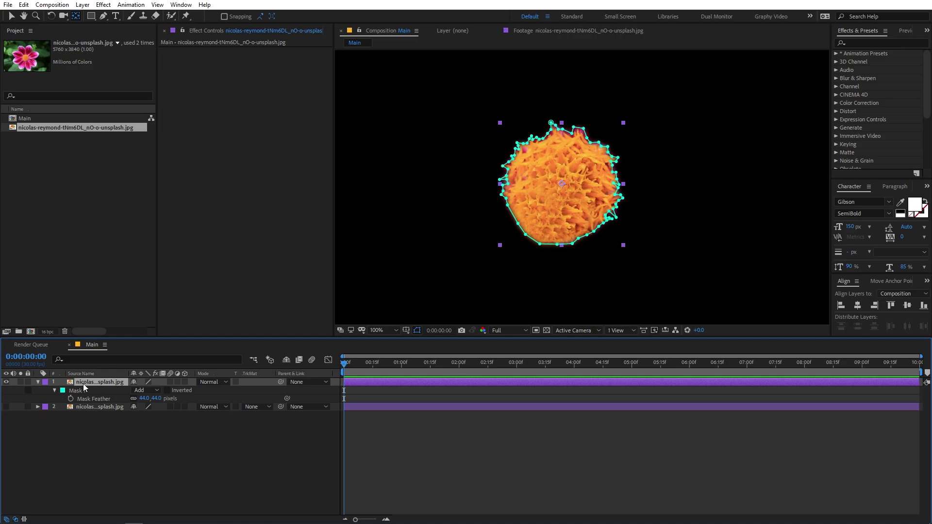
pyautogui.click(38, 382)
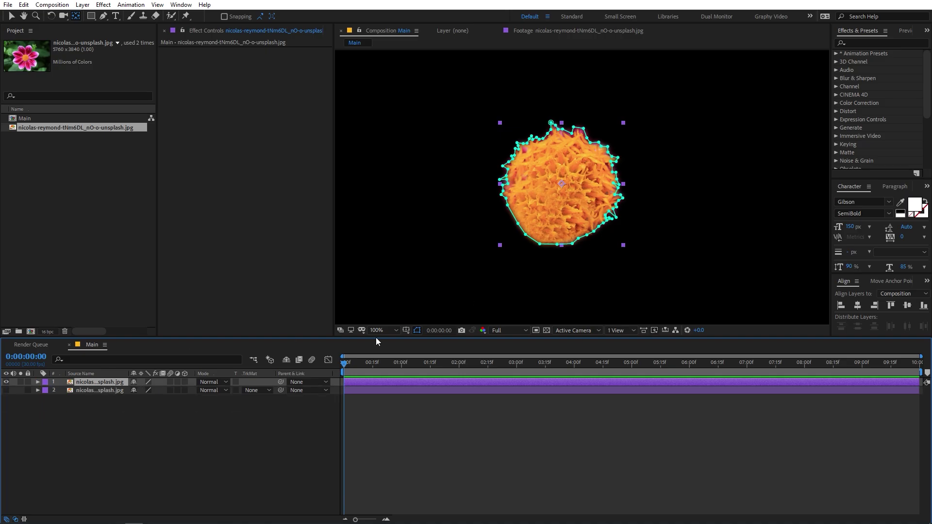
pyautogui.click(162, 415)
pyautogui.click(94, 391)
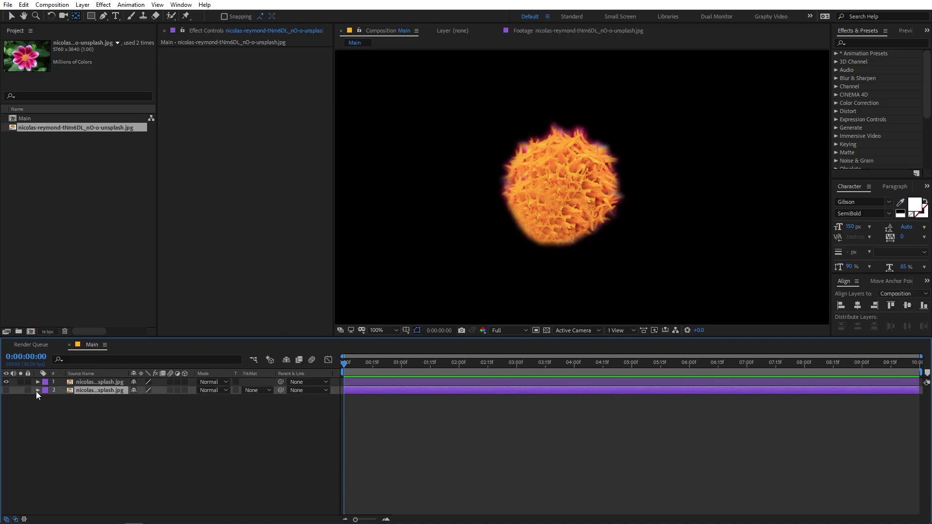
# Step: Show the lower flower layer and start a Pen tool mask on it at the pointed tip of the upper left-hand petal
pyautogui.click(6, 391)
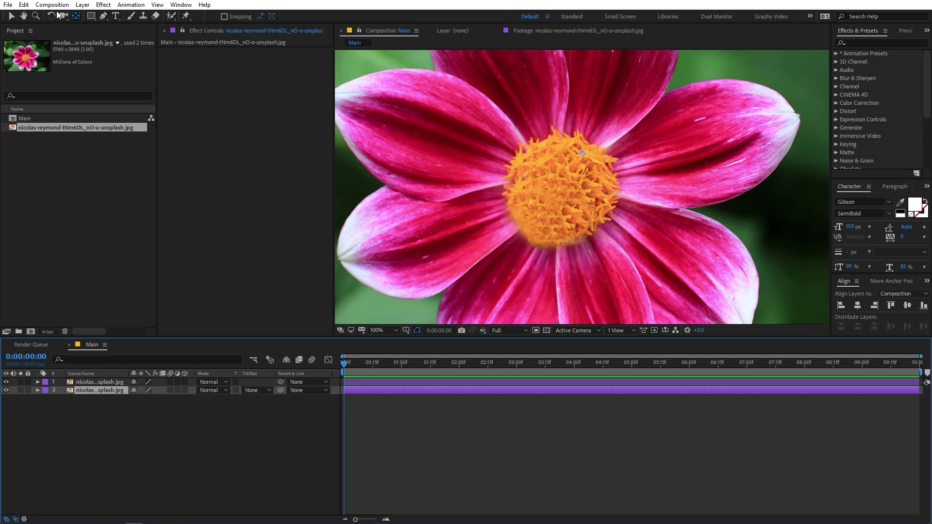
pyautogui.click(11, 16)
pyautogui.click(102, 18)
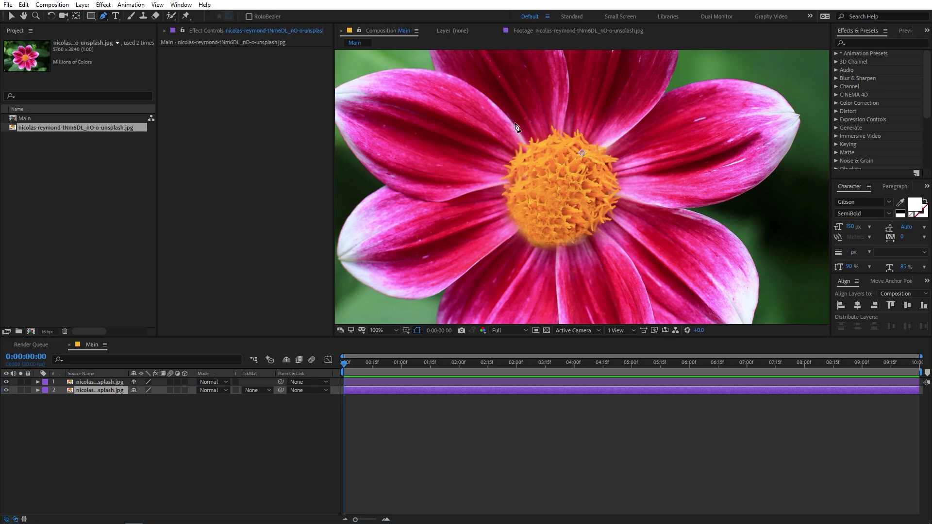
pyautogui.scroll(-2, 517, 127)
pyautogui.scroll(1, 520, 124)
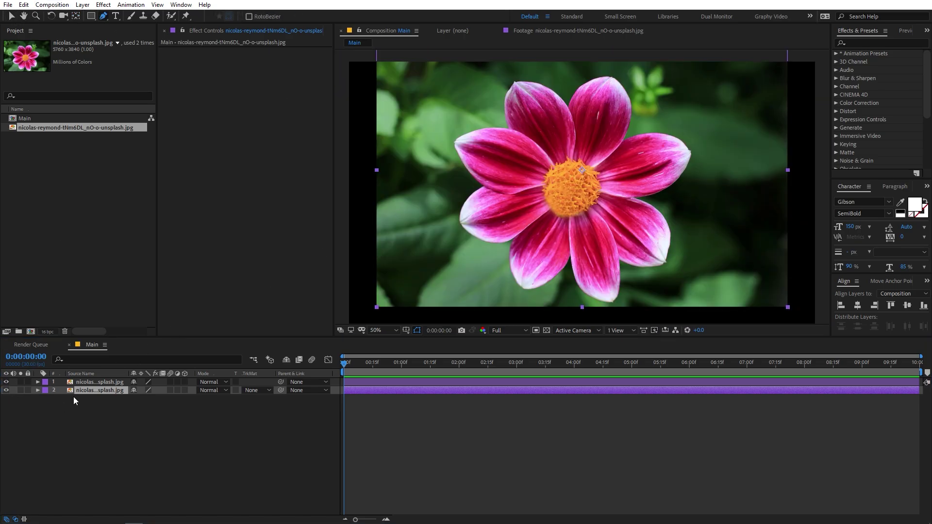
pyautogui.press('.')
pyautogui.press('h')
pyautogui.moveTo(443, 118); pyautogui.dragTo(664, 196)
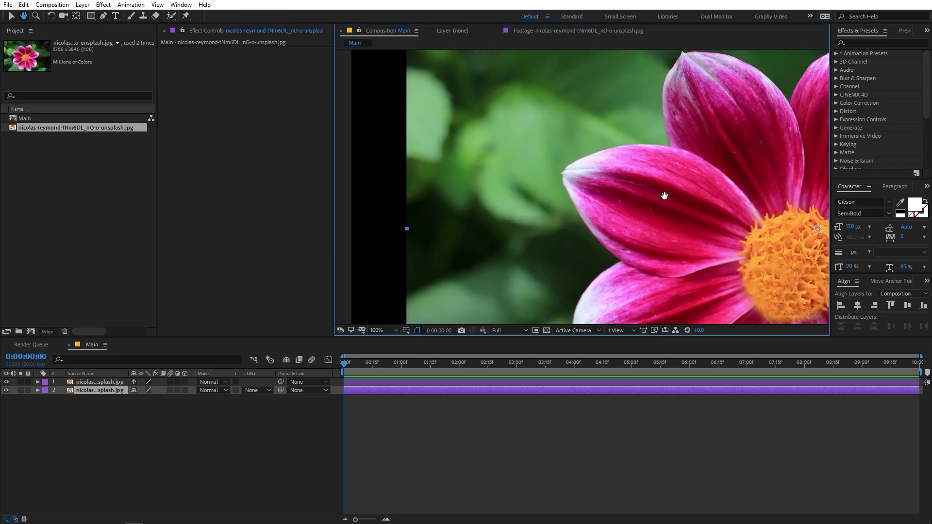
pyautogui.press('.')
pyautogui.moveTo(586, 165); pyautogui.dragTo(541, 161)
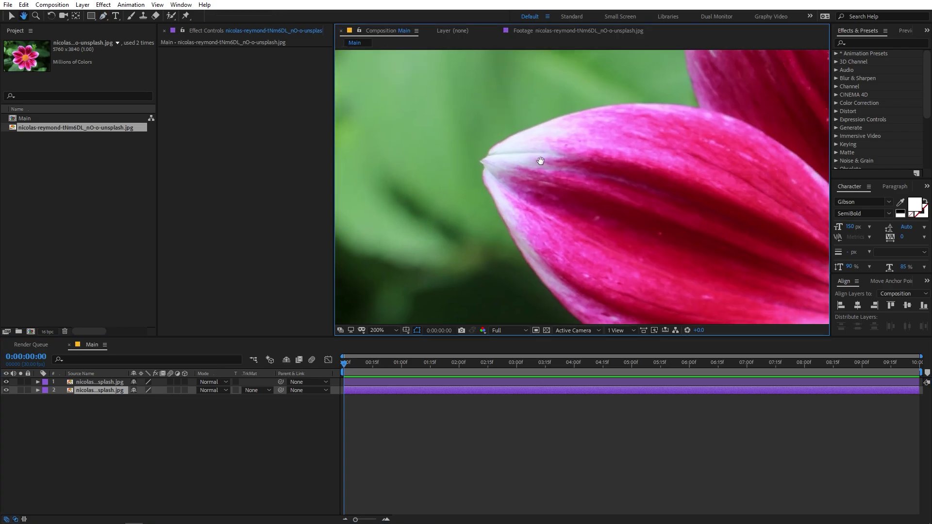
pyautogui.press('g')
pyautogui.press('.')
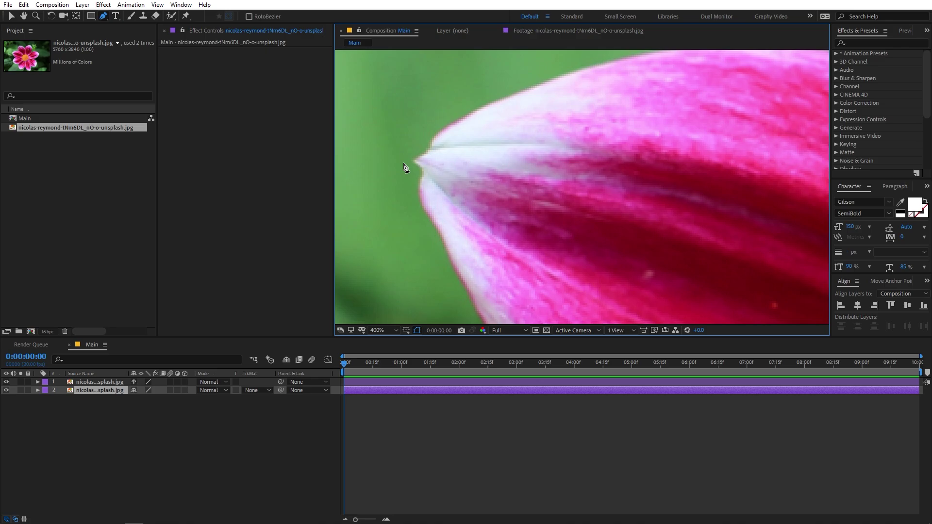
pyautogui.click(412, 160)
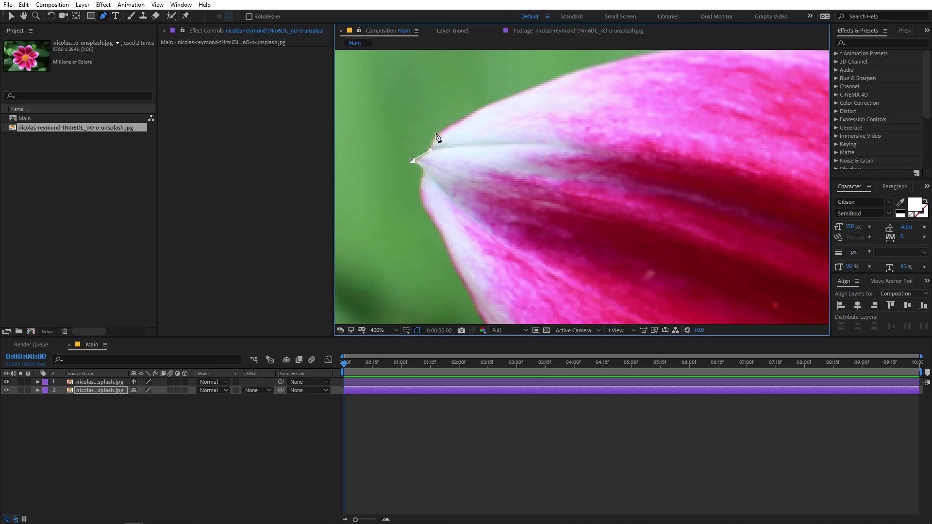
# Step: Trace the petal's upper edge with curved mask points from the tip to where it meets the neighboring petal
pyautogui.moveTo(440, 132); pyautogui.dragTo(447, 133)
pyautogui.moveTo(537, 86); pyautogui.dragTo(587, 68)
pyautogui.moveTo(680, 108); pyautogui.dragTo(505, 175)
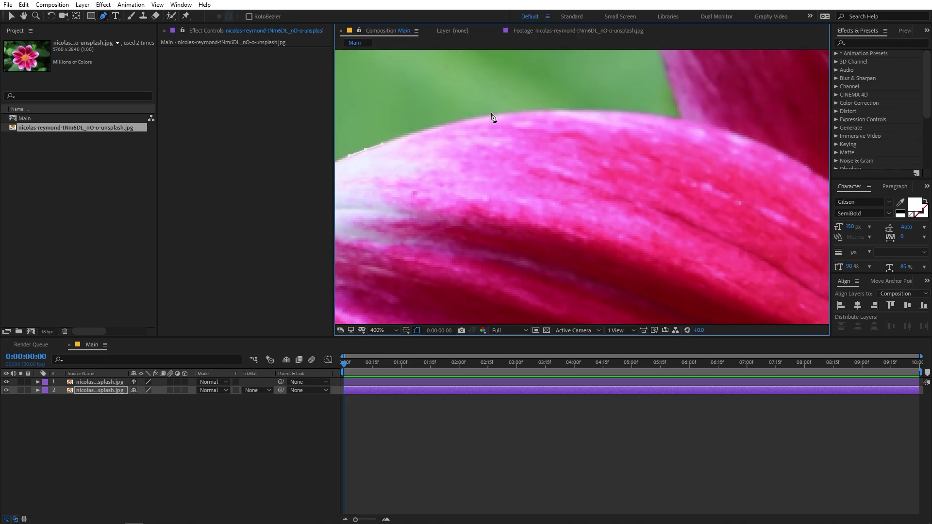
pyautogui.moveTo(480, 116); pyautogui.dragTo(484, 117)
pyautogui.click(681, 118)
pyautogui.moveTo(684, 123); pyautogui.dragTo(560, 105)
# Step: Extend the mask with a curved point on the petal's upper edge shortly before the orange center
pyautogui.press('space')
pyautogui.scroll(-2, 628, 146)
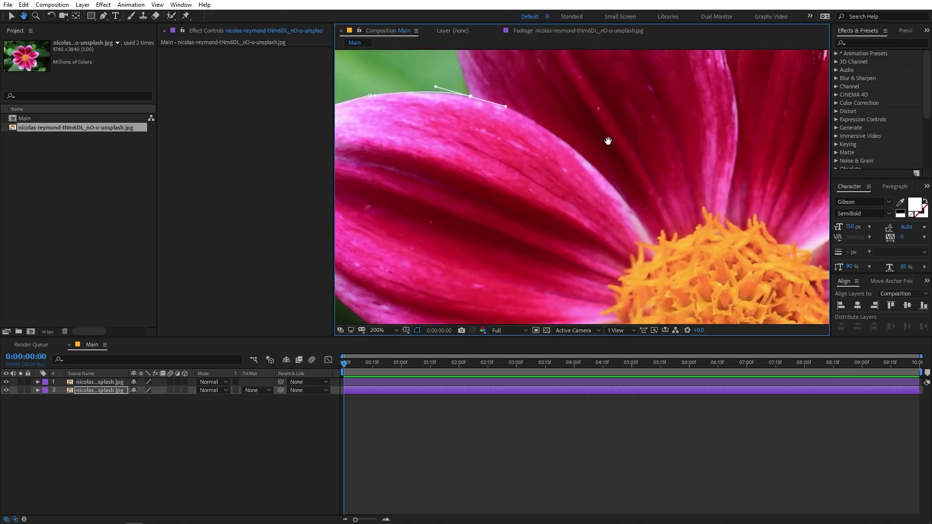
pyautogui.moveTo(603, 184); pyautogui.dragTo(666, 270)
pyautogui.moveTo(484, 146); pyautogui.dragTo(520, 217)
pyautogui.scroll(2, 553, 169)
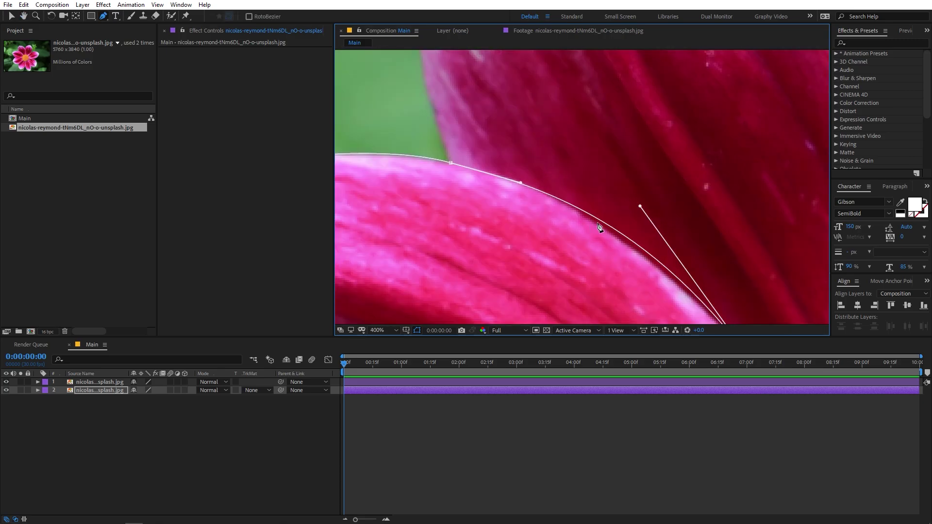
pyautogui.moveTo(575, 226); pyautogui.dragTo(748, 265)
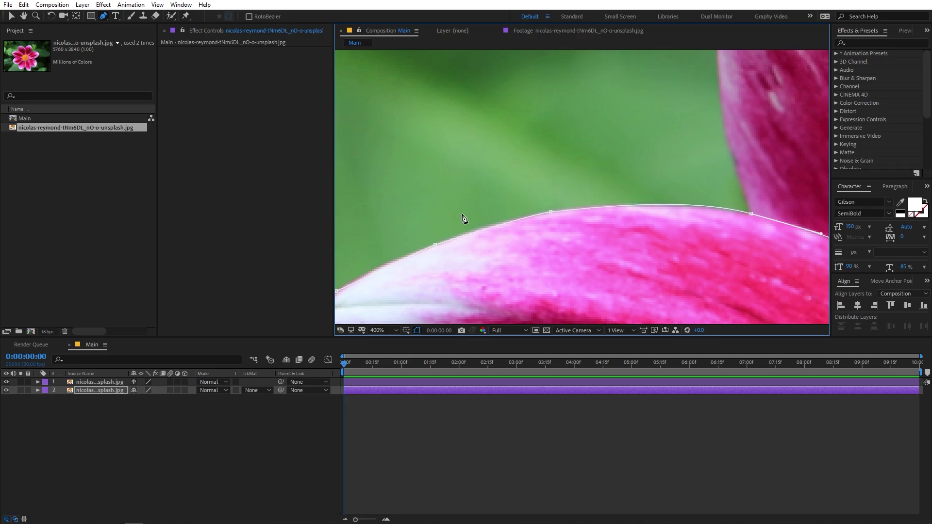
pyautogui.press('space')
pyautogui.moveTo(662, 260); pyautogui.dragTo(322, 73)
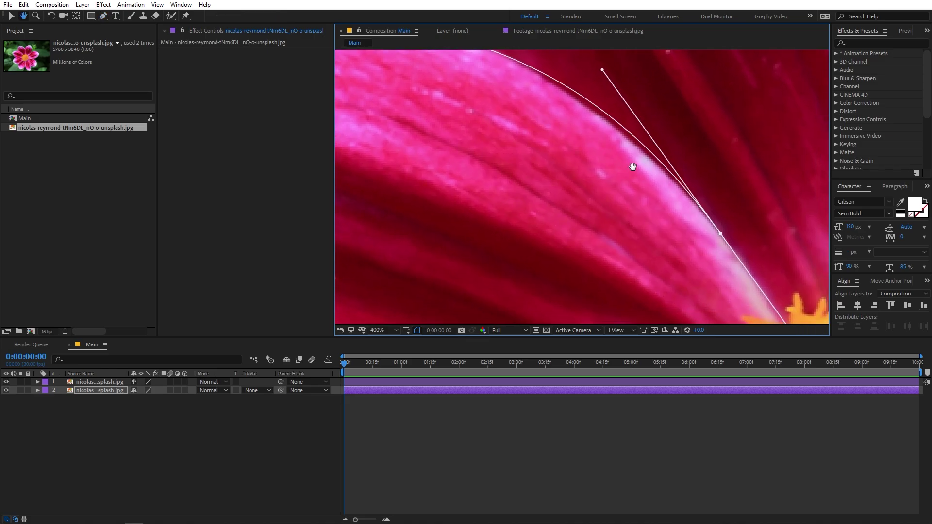
pyautogui.moveTo(632, 166); pyautogui.dragTo(633, 227)
pyautogui.press('g')
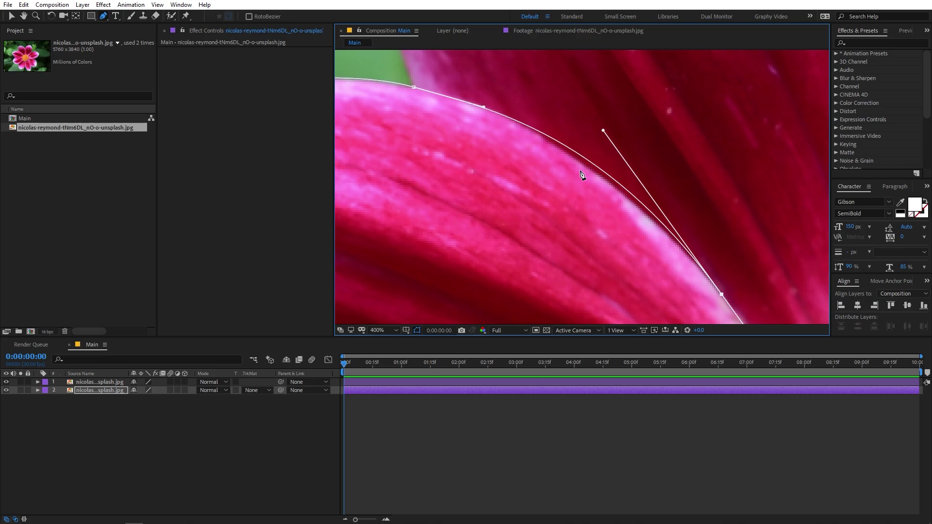
pyautogui.press('space')
pyautogui.moveTo(540, 174); pyautogui.dragTo(475, 131)
pyautogui.scroll(-1, 473, 130)
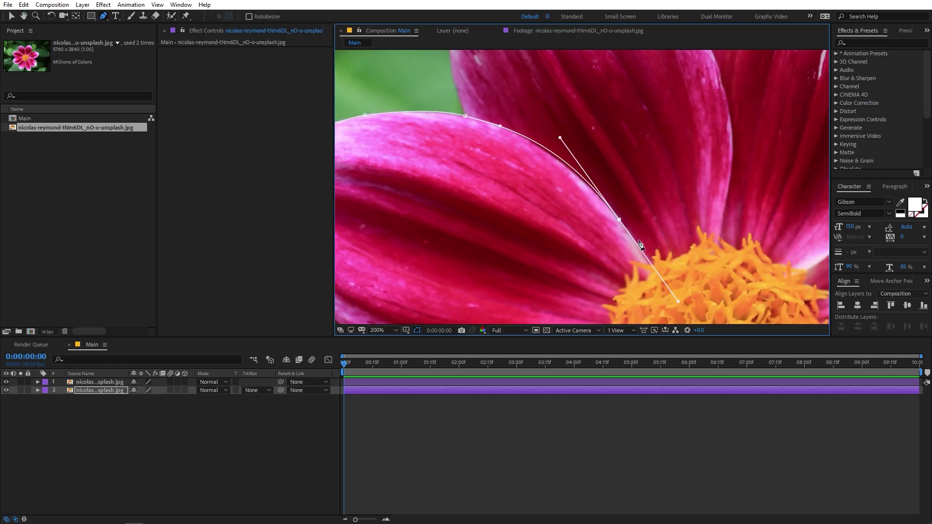
# Step: Carry the mask path across the petal's base over the orange center's rim and out onto the petal's lower edge
pyautogui.moveTo(645, 245); pyautogui.dragTo(631, 177)
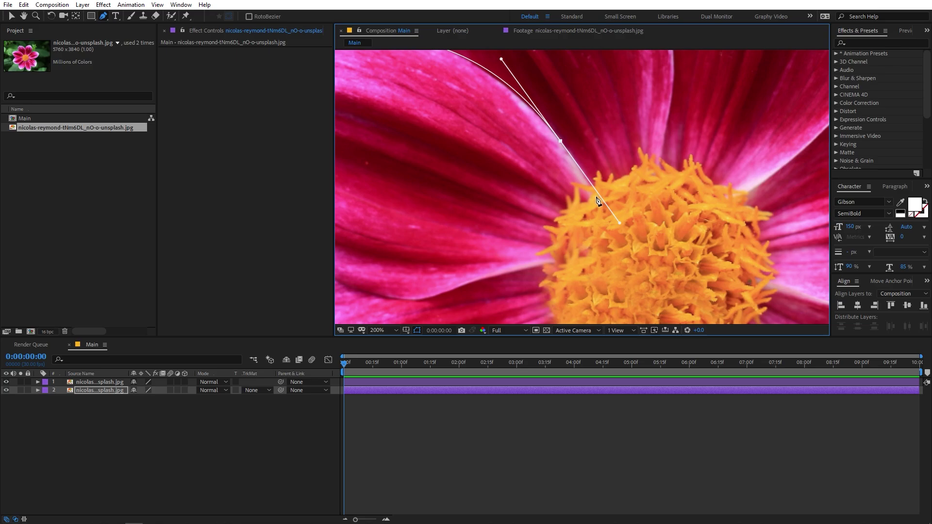
pyautogui.click(595, 195)
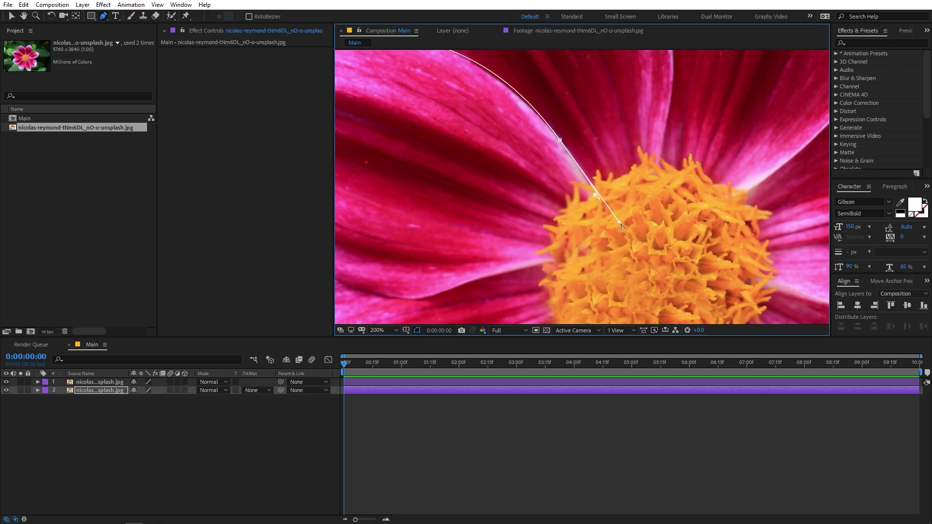
pyautogui.hotkey('ctrl', 'z')
pyautogui.moveTo(592, 183); pyautogui.dragTo(591, 183)
pyautogui.click(568, 259)
pyautogui.moveTo(479, 279); pyautogui.dragTo(465, 286)
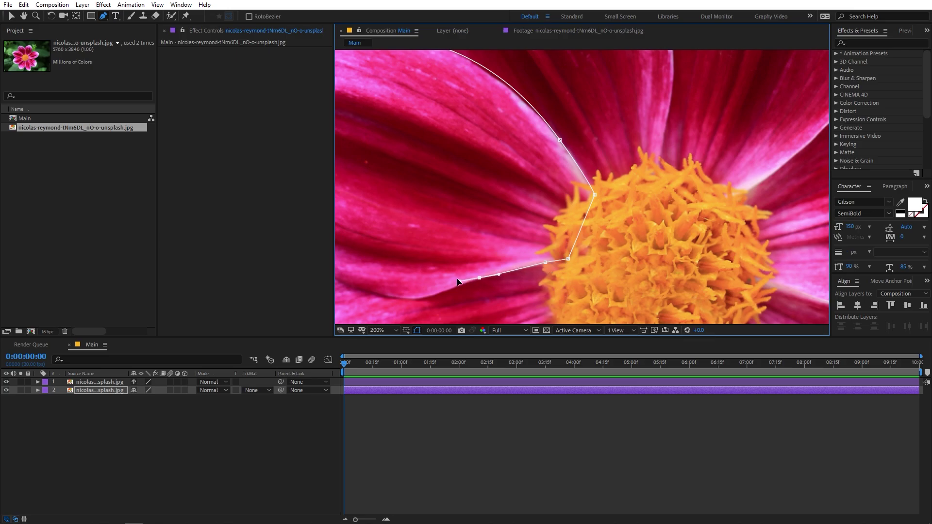
# Step: Trace the petal's lower edge back toward the tip with curved mask points, following its boundary with the petal below
pyautogui.press('space')
pyautogui.moveTo(434, 245); pyautogui.dragTo(593, 168)
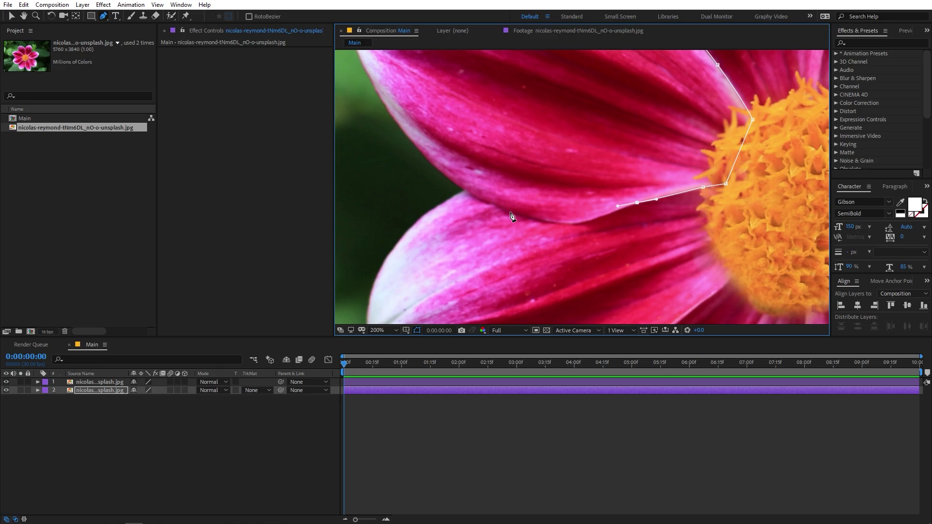
pyautogui.moveTo(509, 213); pyautogui.dragTo(536, 261)
pyautogui.press('space')
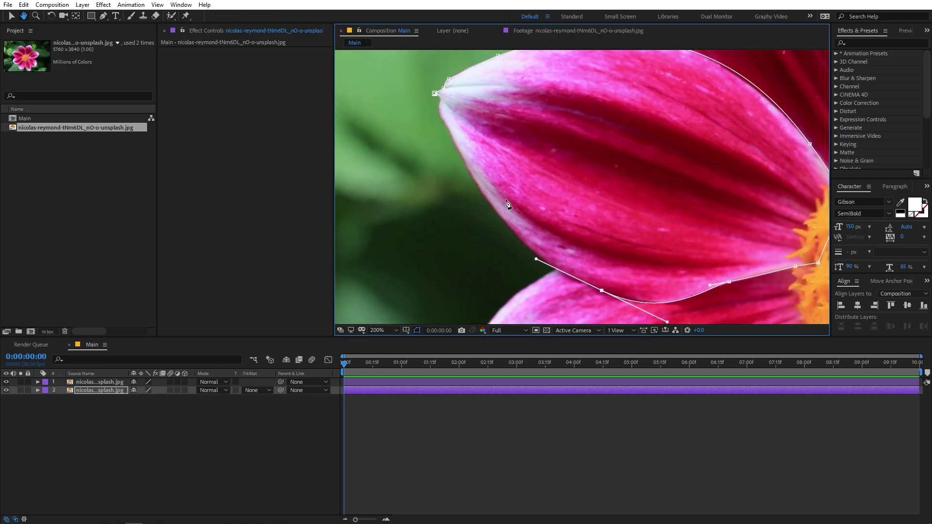
pyautogui.press('space')
pyautogui.moveTo(467, 133); pyautogui.dragTo(456, 130)
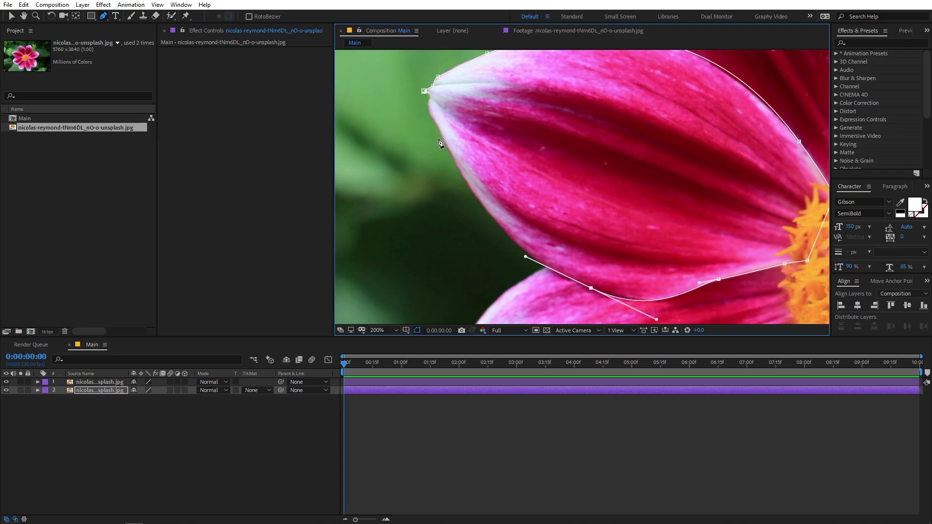
pyautogui.click(442, 137)
pyautogui.moveTo(428, 111); pyautogui.dragTo(401, 139)
pyautogui.press('h')
pyautogui.moveTo(582, 270); pyautogui.dragTo(538, 146)
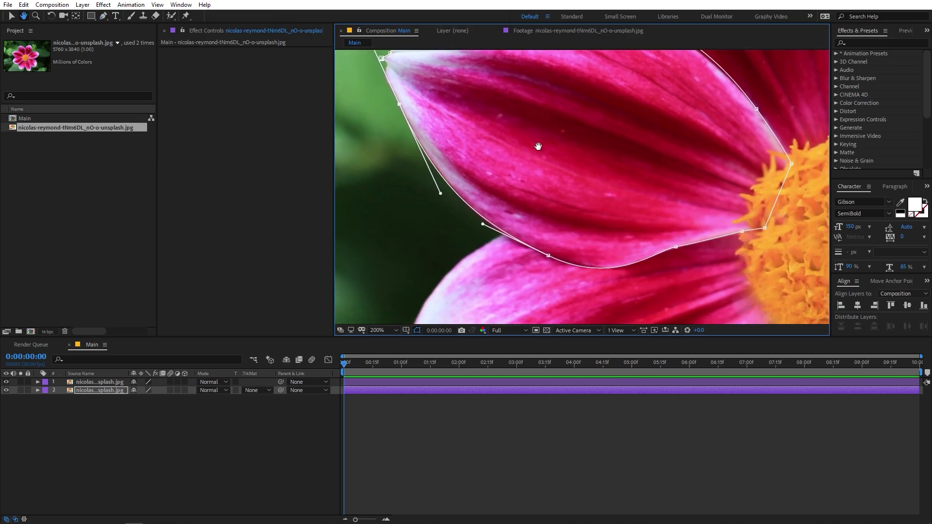
# Step: Shorten the outgoing handle of the last mask point so it lies along the petal edge just below the tip
pyautogui.scroll(1, 517, 207)
pyautogui.press('space')
pyautogui.moveTo(574, 173); pyautogui.dragTo(609, 269)
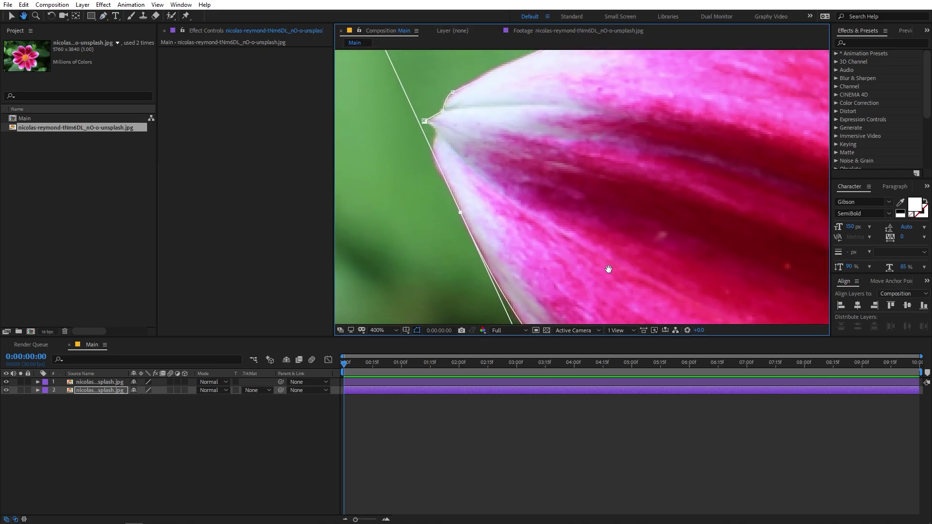
pyautogui.press('g')
pyautogui.press('space')
pyautogui.moveTo(514, 156); pyautogui.dragTo(566, 254)
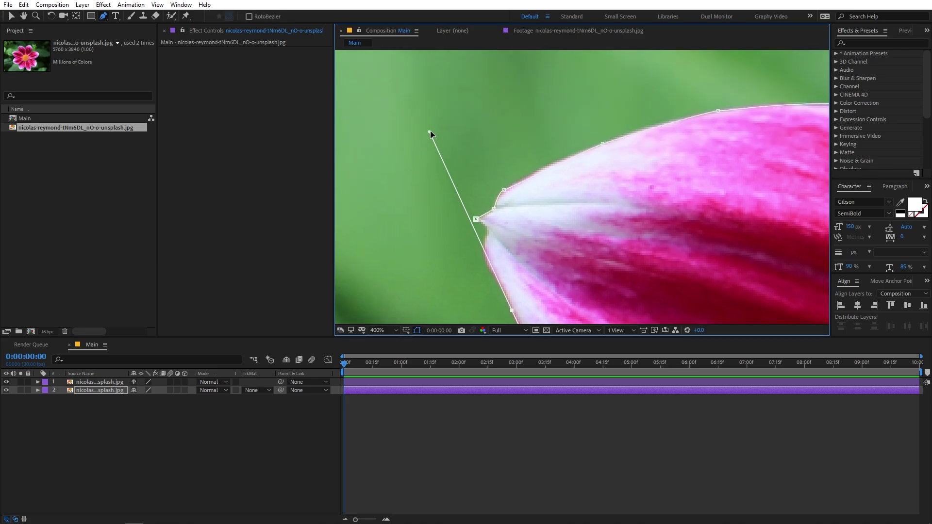
pyautogui.moveTo(430, 133); pyautogui.dragTo(498, 288)
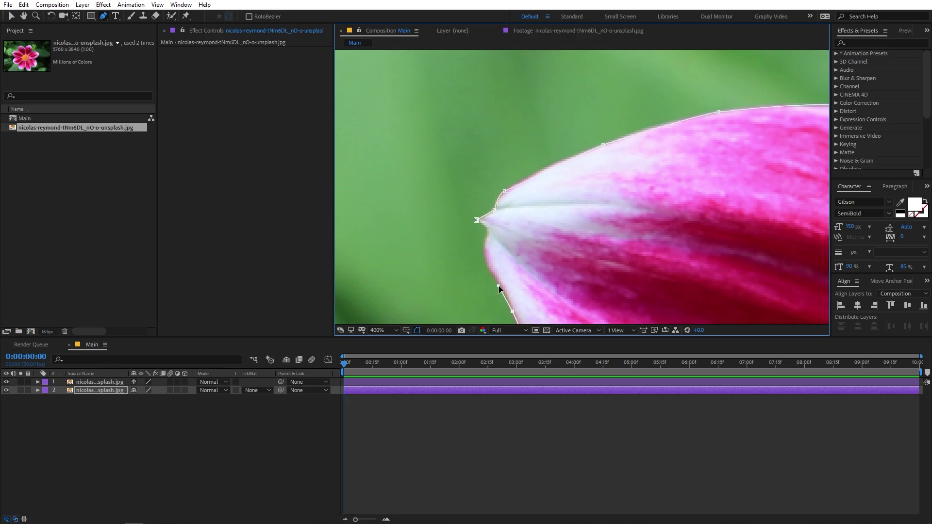
# Step: Add the remaining mask points around the petal's tip and close the path at its starting point
pyautogui.click(495, 276)
pyautogui.click(485, 258)
pyautogui.click(487, 239)
pyautogui.click(477, 220)
pyautogui.scroll(-4, 567, 258)
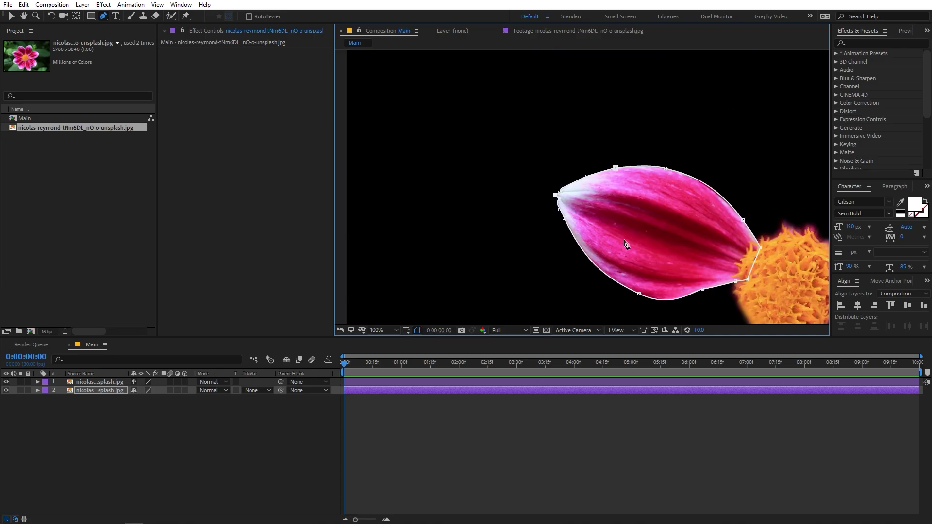
pyautogui.moveTo(626, 246); pyautogui.dragTo(581, 189)
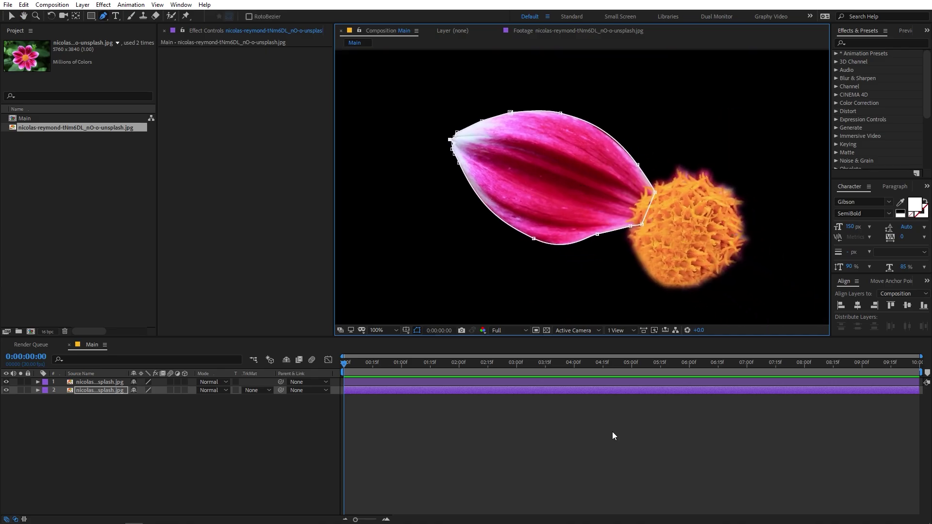
pyautogui.click(613, 432)
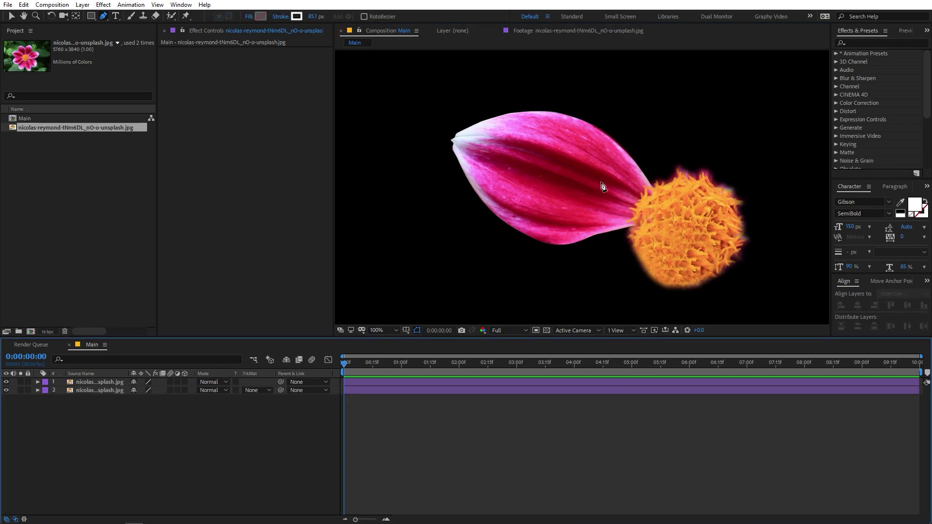
pyautogui.scroll(-4, 602, 185)
pyautogui.scroll(2, 663, 162)
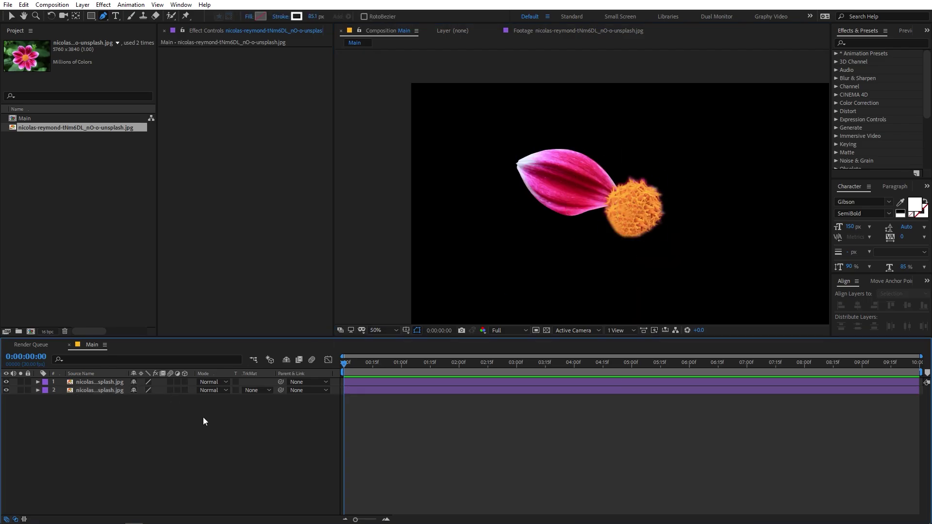
# Step: Duplicate the masked petal layer
pyautogui.click(87, 381)
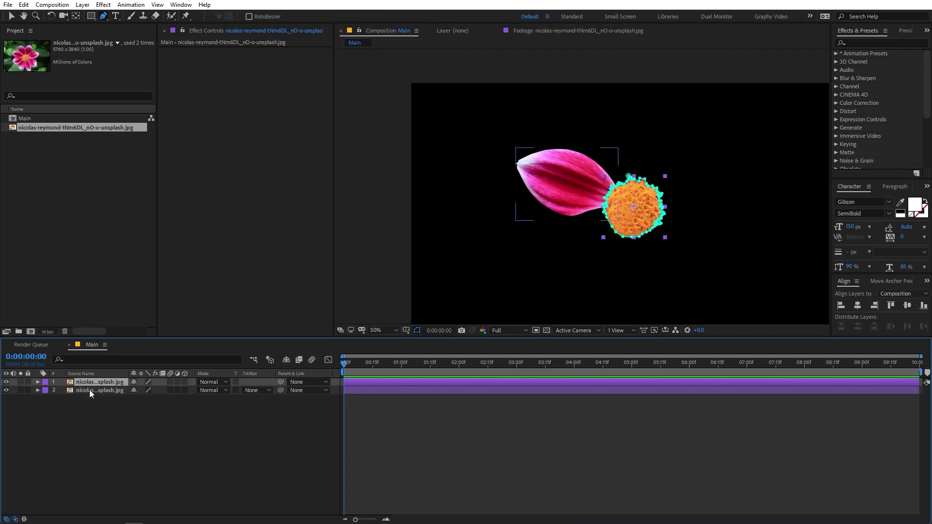
pyautogui.click(90, 392)
pyautogui.hotkey('ctrl', 'd')
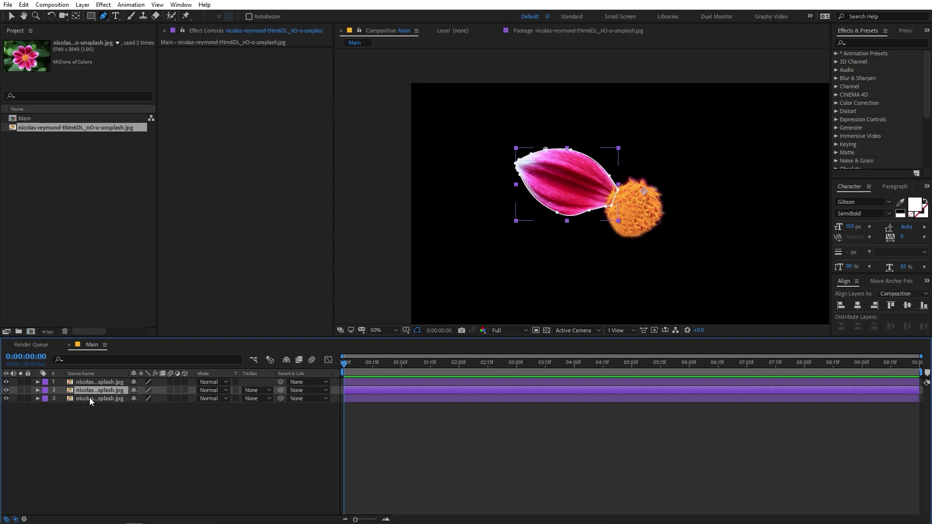
# Step: Delete Mask 1 from the bottom copy of the petal layer
pyautogui.click(90, 399)
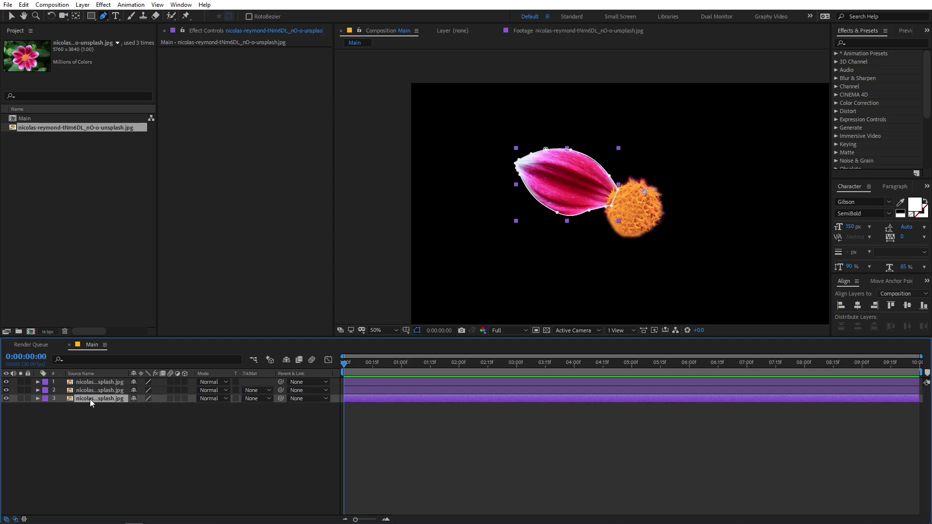
pyautogui.press('m')
pyautogui.click(71, 407)
pyautogui.press('Delete')
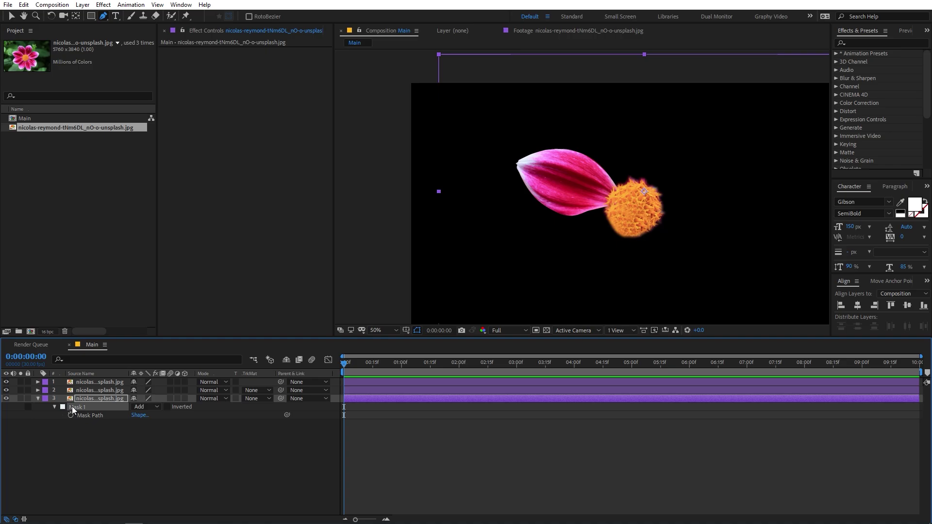
# Step: On the bottom layer, start a new mask at the upper-left petal's tip and continue it with a curved point on the upper right edge
pyautogui.moveTo(602, 127); pyautogui.dragTo(520, 161)
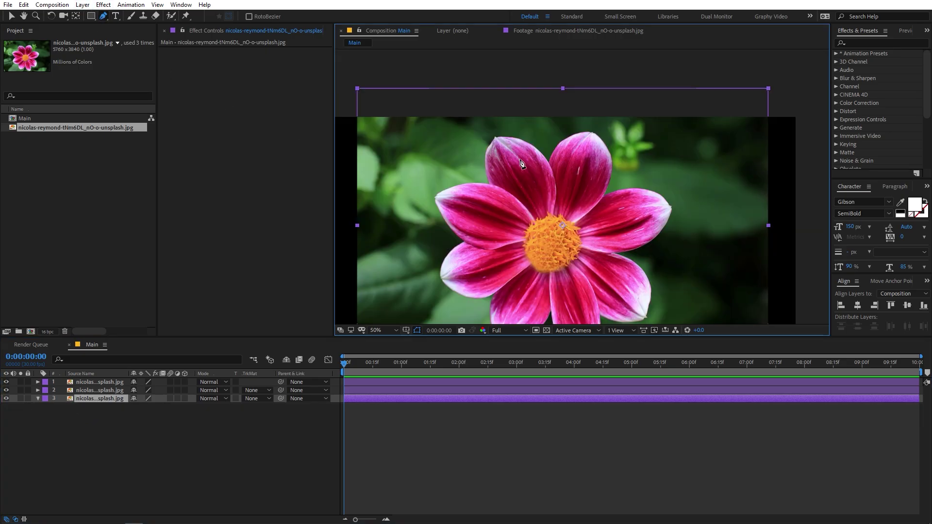
pyautogui.scroll(1, 507, 151)
pyautogui.moveTo(401, 114); pyautogui.dragTo(427, 184)
pyautogui.scroll(2, 427, 170)
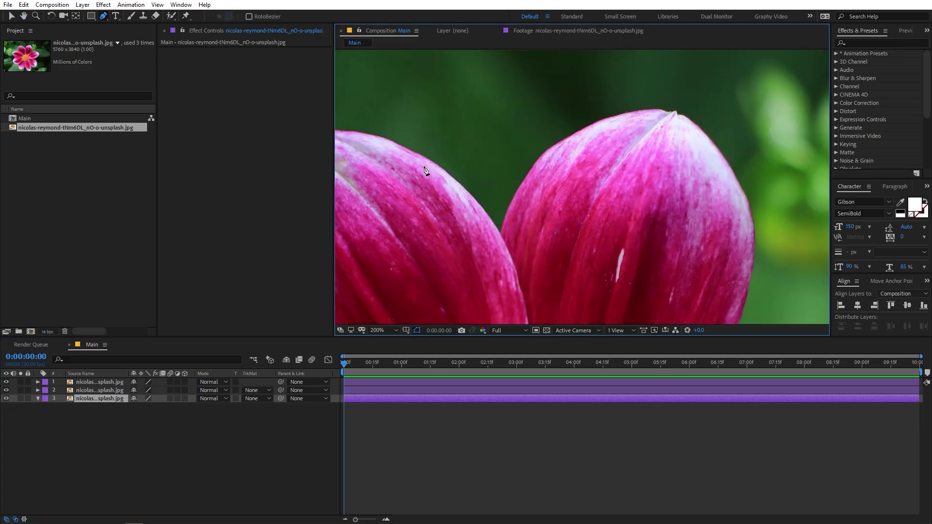
pyautogui.moveTo(500, 169); pyautogui.dragTo(833, 165)
pyautogui.moveTo(318, 158); pyautogui.dragTo(533, 180)
pyautogui.moveTo(473, 162); pyautogui.dragTo(598, 173)
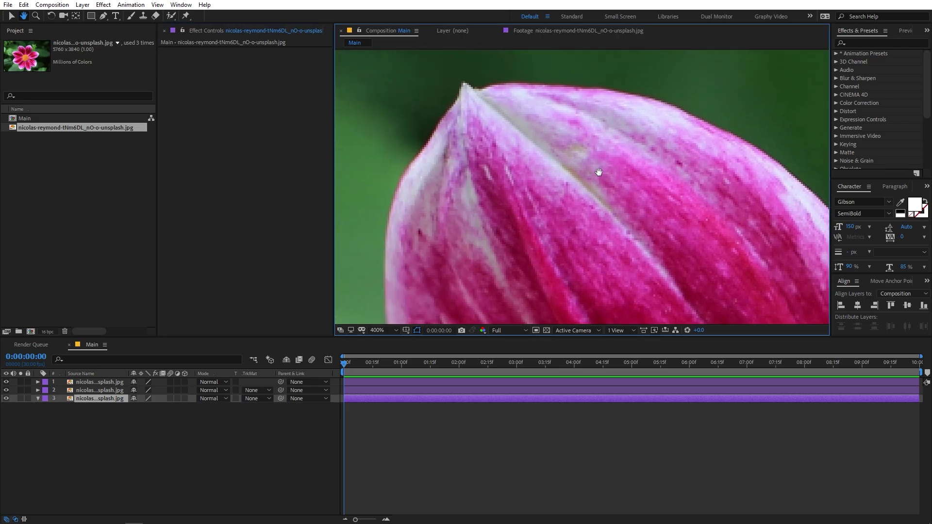
pyautogui.scroll(-1, 538, 142)
pyautogui.click(522, 135)
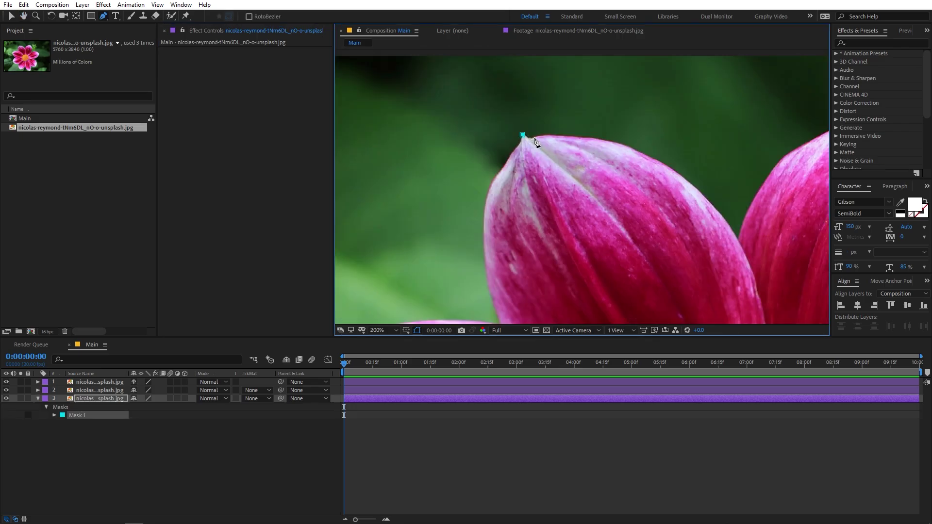
pyautogui.click(697, 190)
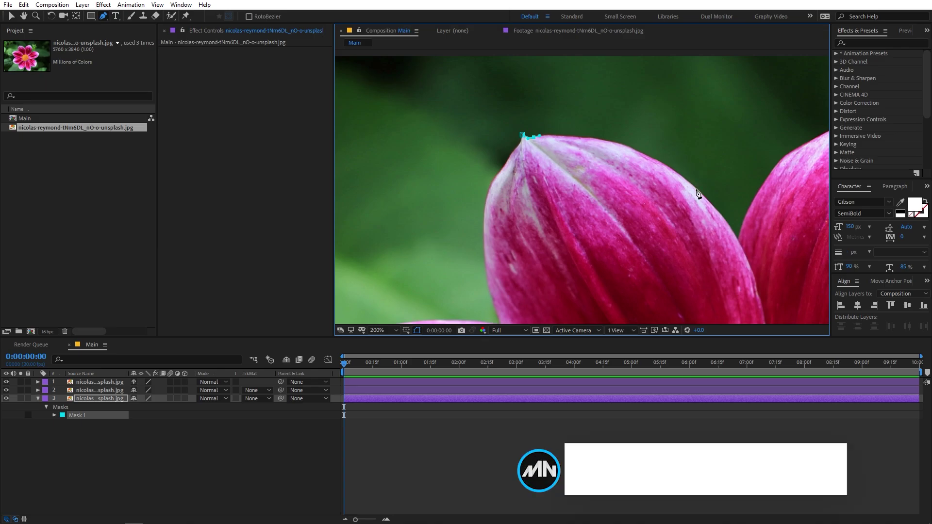
pyautogui.moveTo(699, 193); pyautogui.dragTo(752, 252)
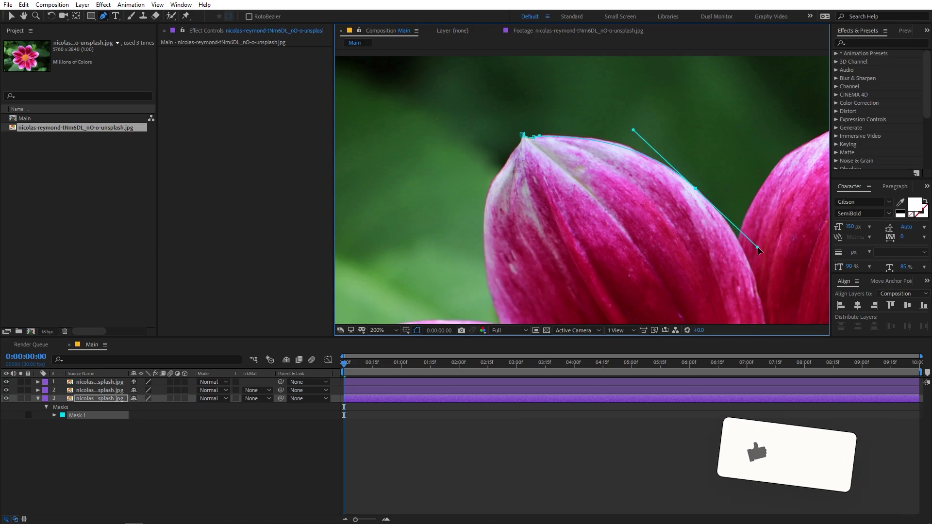
# Step: Add a curved mask point on the petal's lower right edge, just above the orange center
pyautogui.press('space')
pyautogui.moveTo(710, 163); pyautogui.dragTo(672, 114)
pyautogui.moveTo(723, 267); pyautogui.dragTo(670, 266)
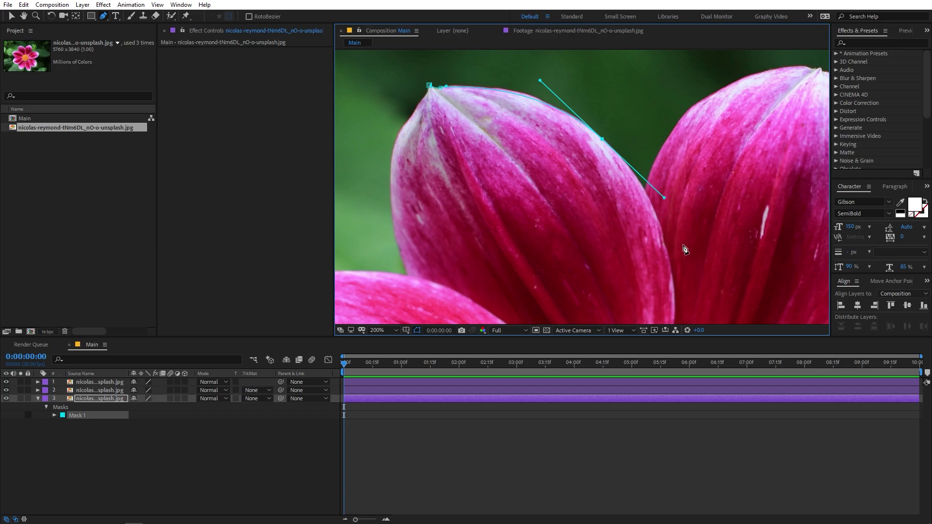
pyautogui.press('space')
pyautogui.moveTo(683, 247); pyautogui.dragTo(654, 172)
pyautogui.press(',')
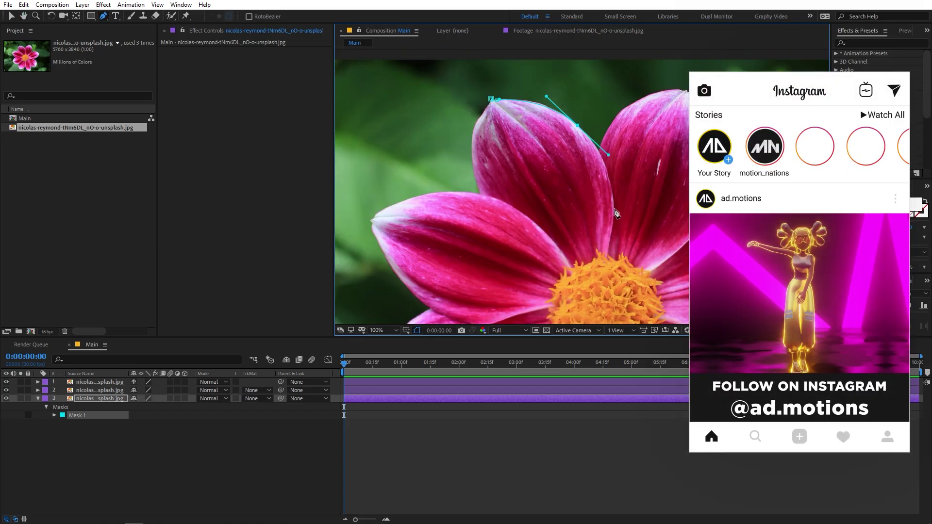
pyautogui.moveTo(614, 207); pyautogui.dragTo(613, 228)
# Step: Carry the mask into the orange center and across the petal's base with corner points
pyautogui.moveTo(648, 200); pyautogui.dragTo(646, 142)
pyautogui.scroll(1, 646, 141)
pyautogui.moveTo(730, 207); pyautogui.dragTo(641, 207)
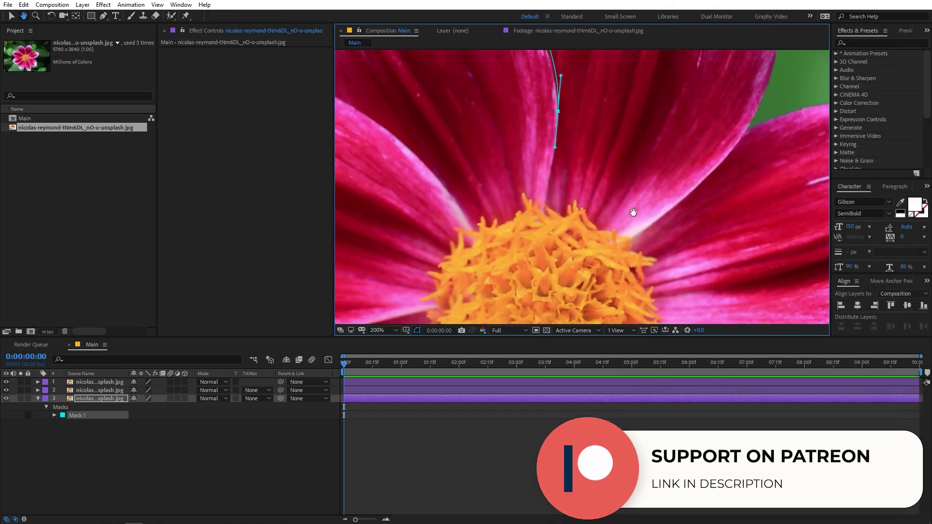
pyautogui.click(540, 227)
pyautogui.moveTo(565, 273); pyautogui.dragTo(609, 248)
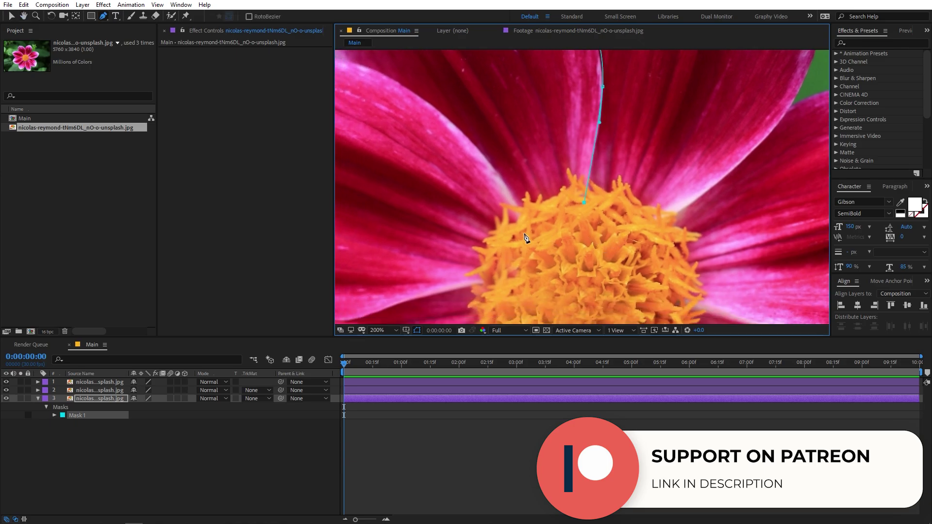
pyautogui.moveTo(599, 182); pyautogui.dragTo(708, 184)
pyautogui.press(',')
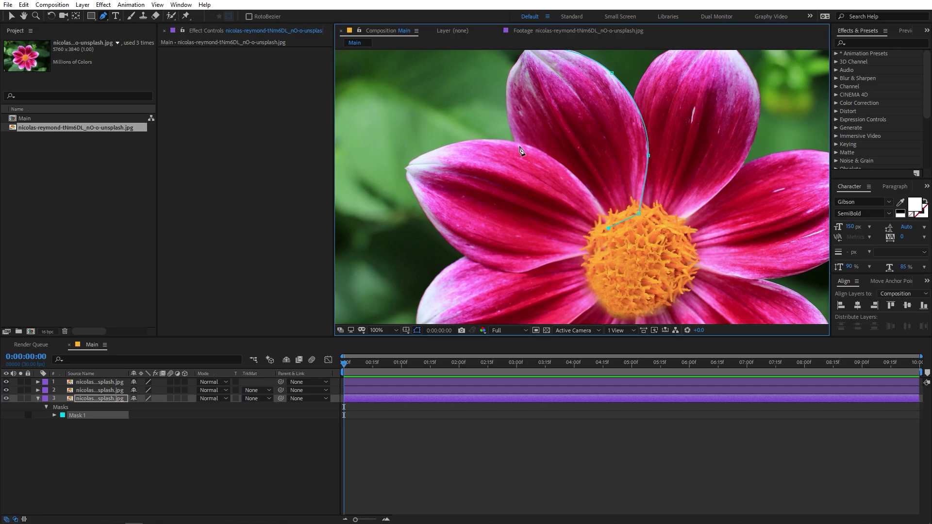
pyautogui.click(605, 230)
# Step: Add a curved mask point where the petal's left edge meets the neighboring petal, plus another point higher up that edge
pyautogui.moveTo(513, 136); pyautogui.dragTo(499, 83)
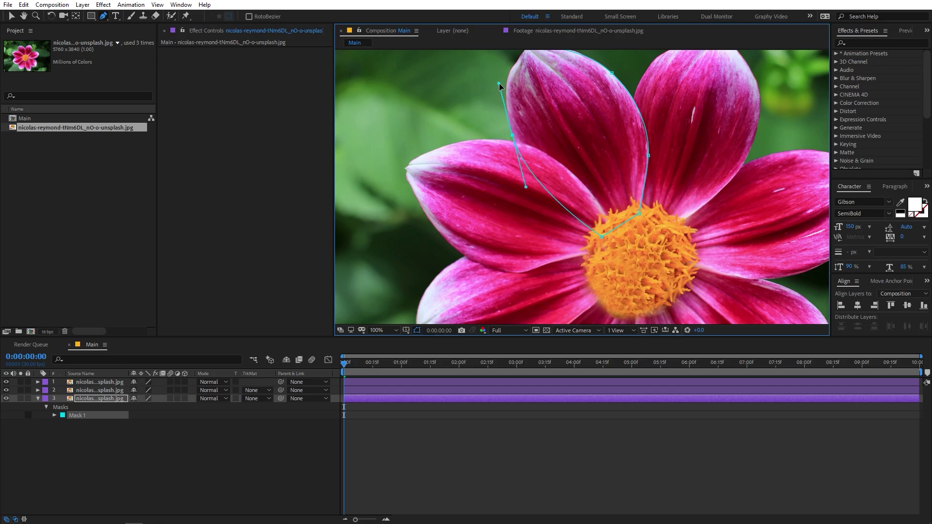
pyautogui.press('space')
pyautogui.moveTo(561, 135); pyautogui.dragTo(593, 182)
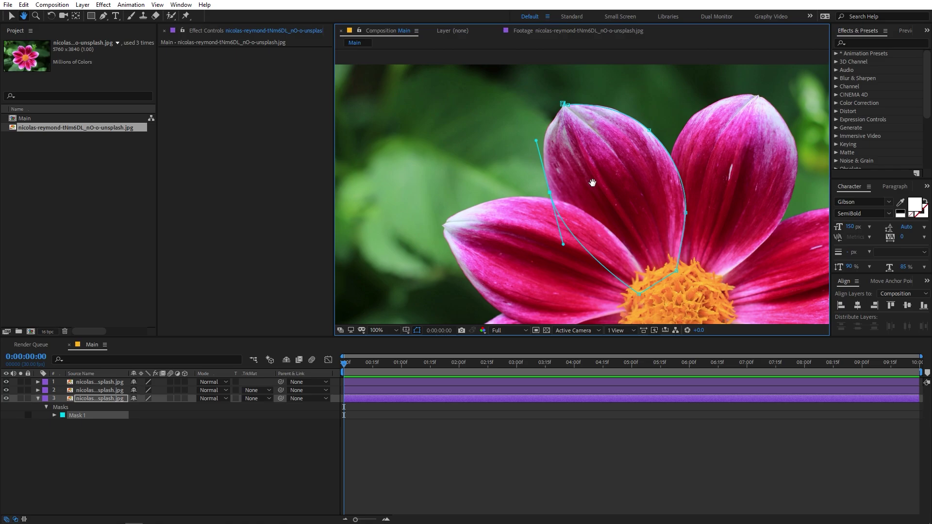
pyautogui.click(543, 144)
pyautogui.press('space')
pyautogui.moveTo(593, 172); pyautogui.dragTo(608, 169)
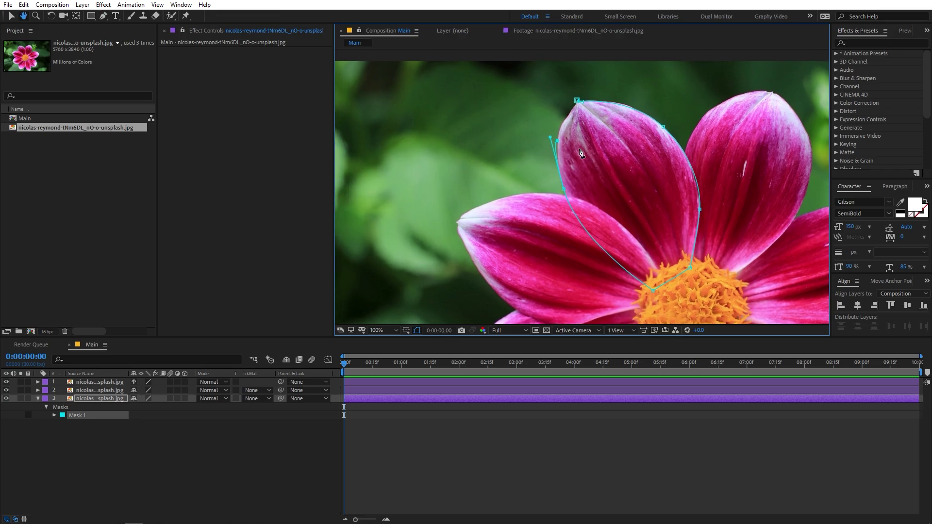
# Step: Fit the mask to the upper left edge, add the remaining points up to the tip, and close the path at its starting point
pyautogui.scroll(2, 567, 140)
pyautogui.press('space')
pyautogui.moveTo(651, 281); pyautogui.dragTo(614, 68)
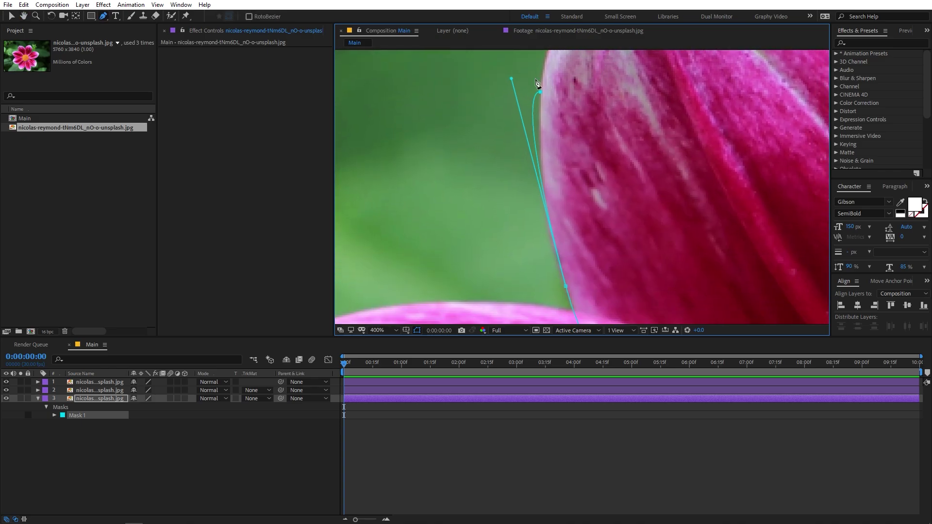
pyautogui.moveTo(514, 80); pyautogui.dragTo(604, 300)
pyautogui.press('space')
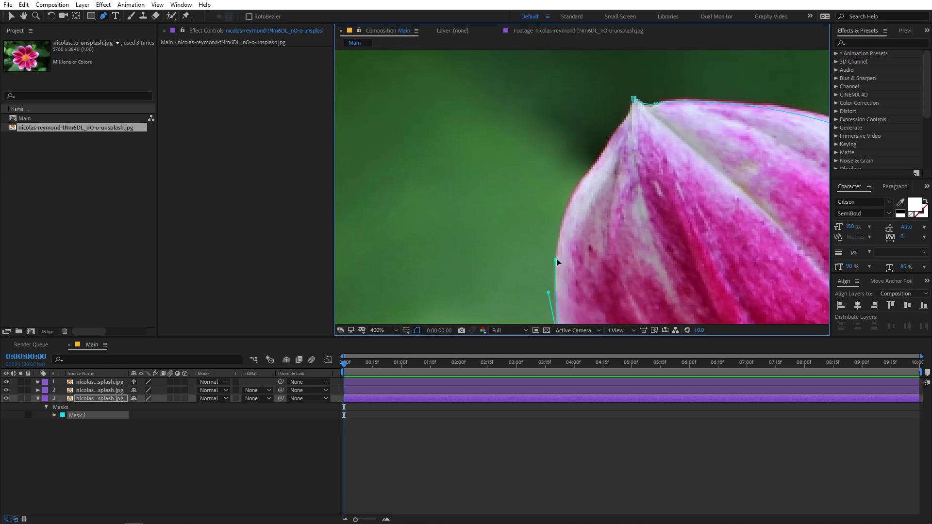
pyautogui.moveTo(588, 172); pyautogui.dragTo(618, 139)
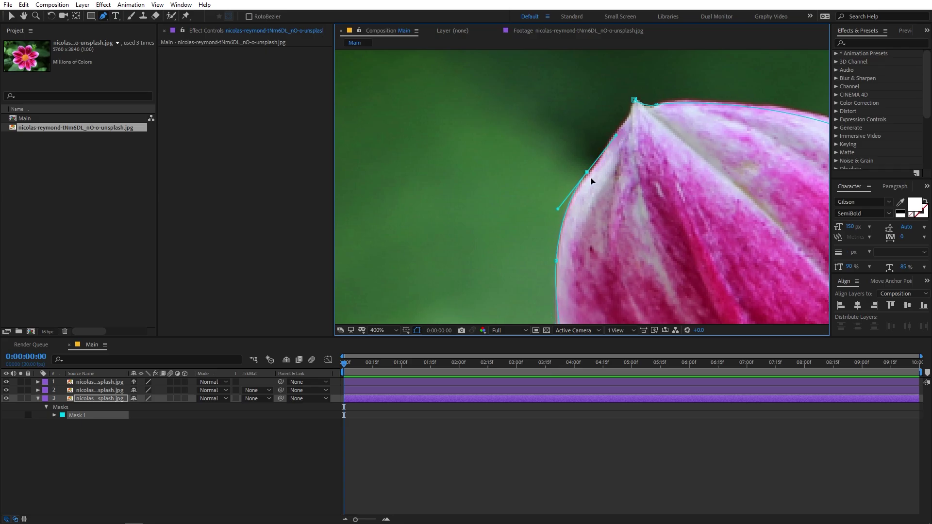
pyautogui.click(630, 117)
pyautogui.click(634, 100)
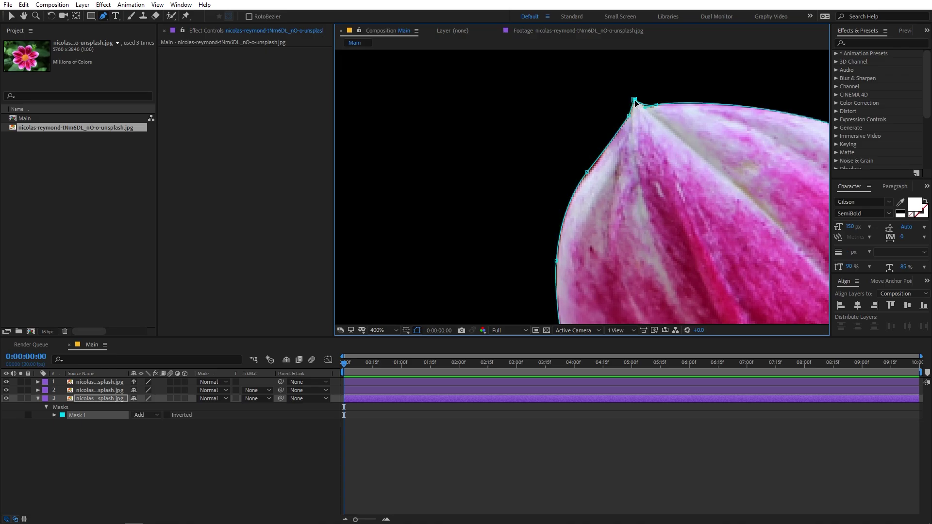
pyautogui.scroll(-6, 636, 103)
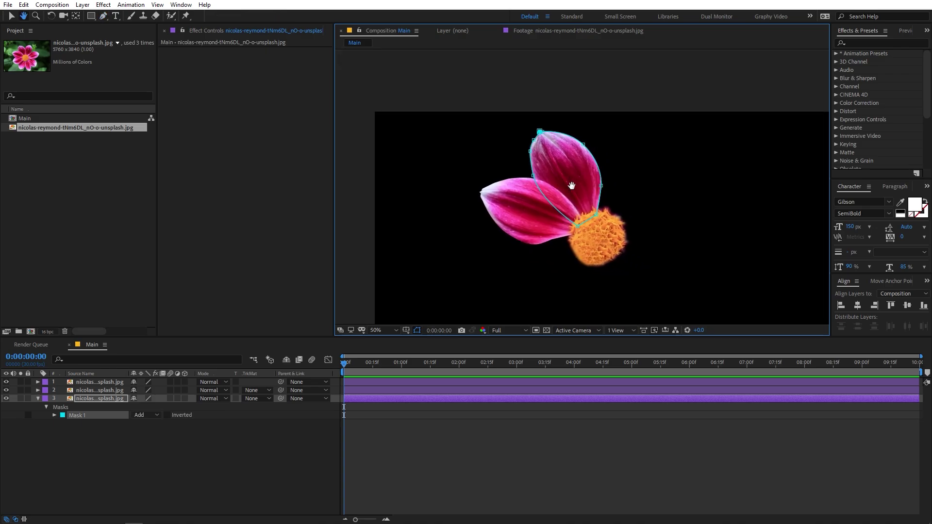
# Step: Move the anchor point of the left petal's layer to the petal's base at the orange center
pyautogui.click(97, 391)
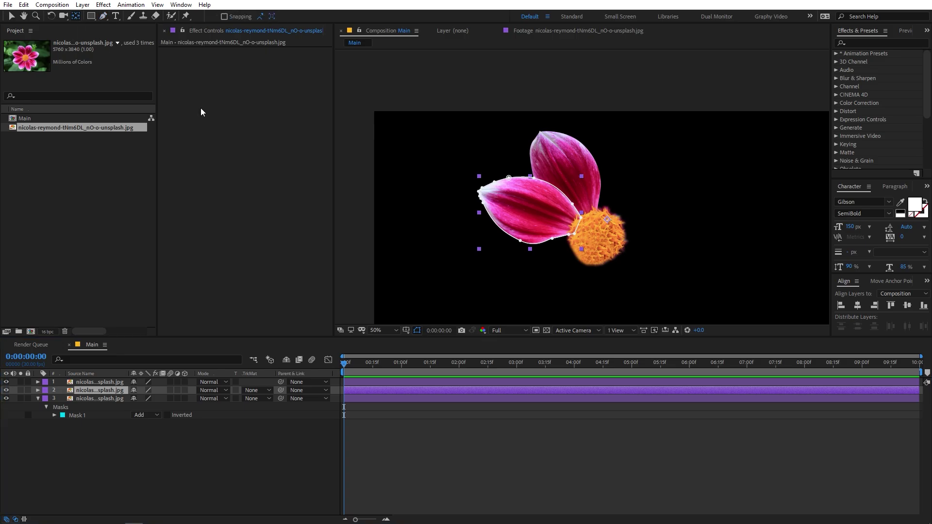
pyautogui.scroll(2, 579, 232)
pyautogui.press('h')
pyautogui.moveTo(604, 231); pyautogui.dragTo(573, 200)
pyautogui.press('y')
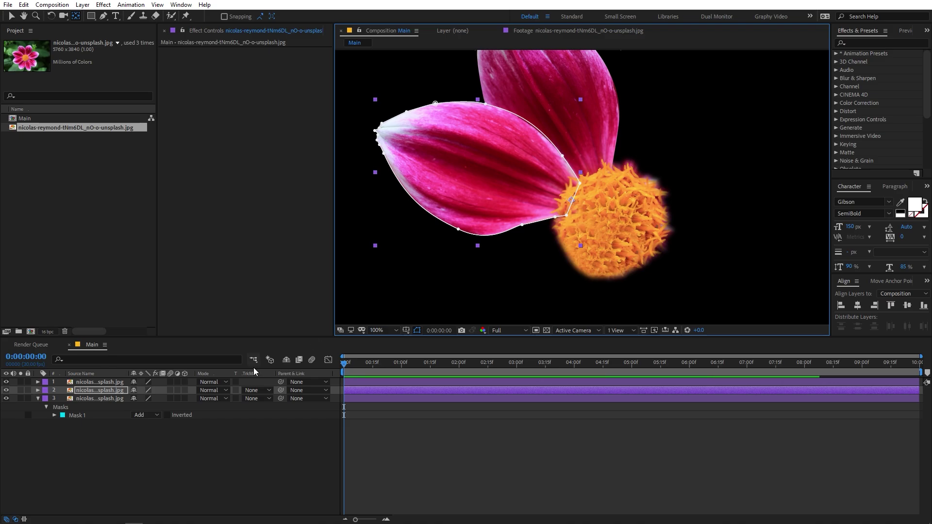
# Step: Move the anchor point of the upper-left petal's layer to that petal's base at the orange center
pyautogui.click(93, 399)
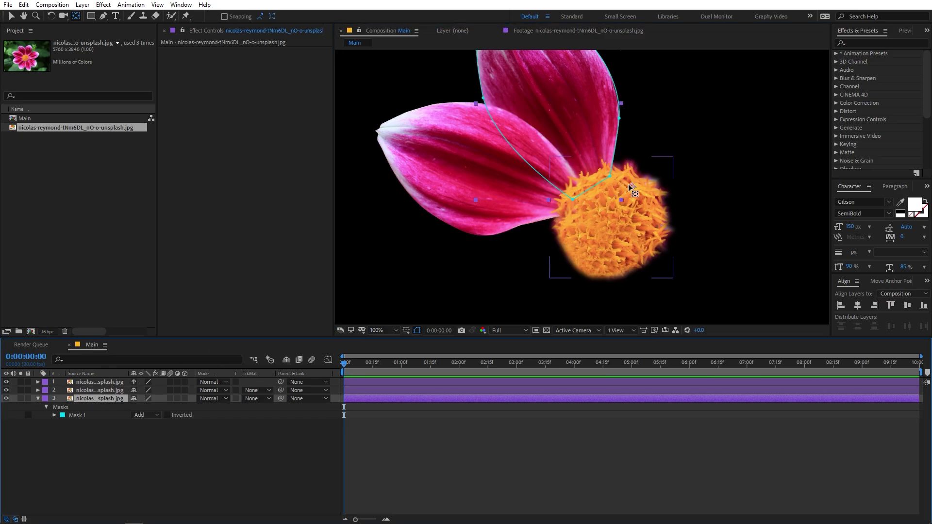
pyautogui.moveTo(630, 188); pyautogui.dragTo(595, 188)
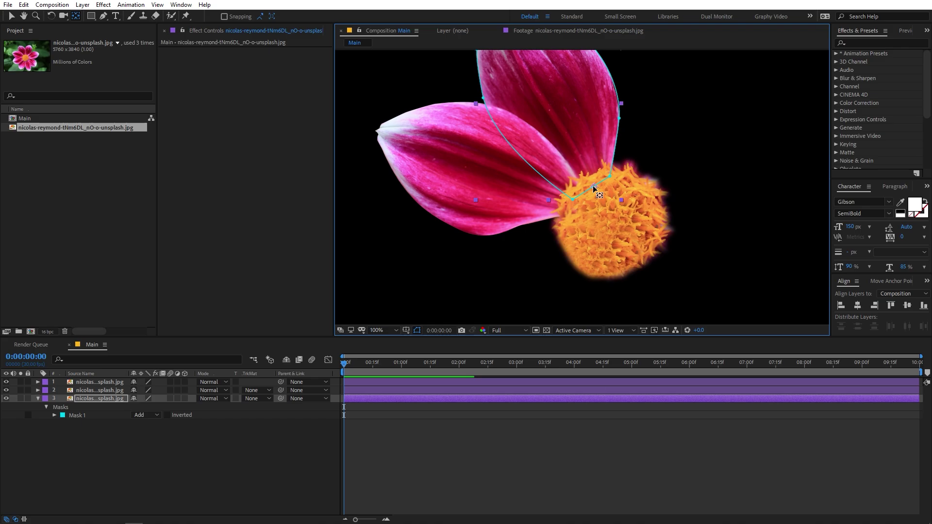
pyautogui.press(',')
pyautogui.press(',')
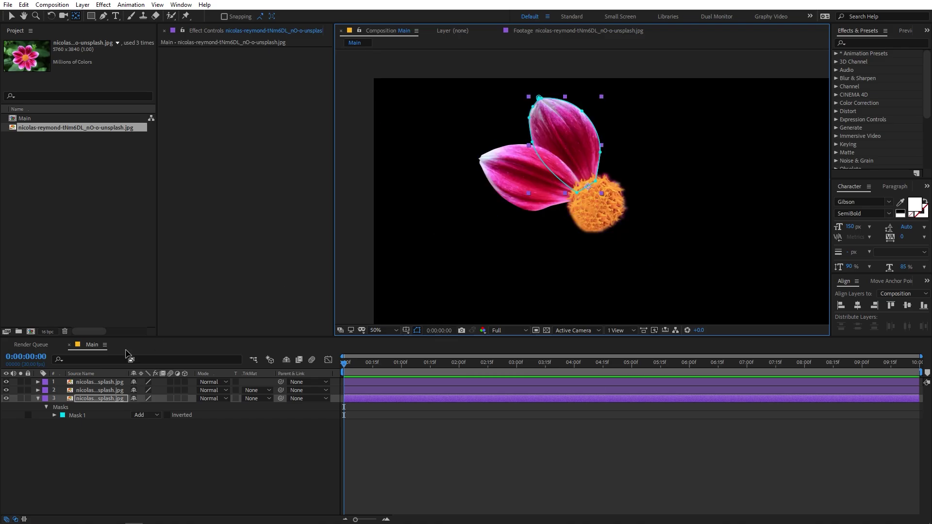
# Step: Duplicate the upper-left petal's layer and delete Mask 1 from the bottom copy
pyautogui.click(86, 399)
pyautogui.hotkey('ctrl', 'd')
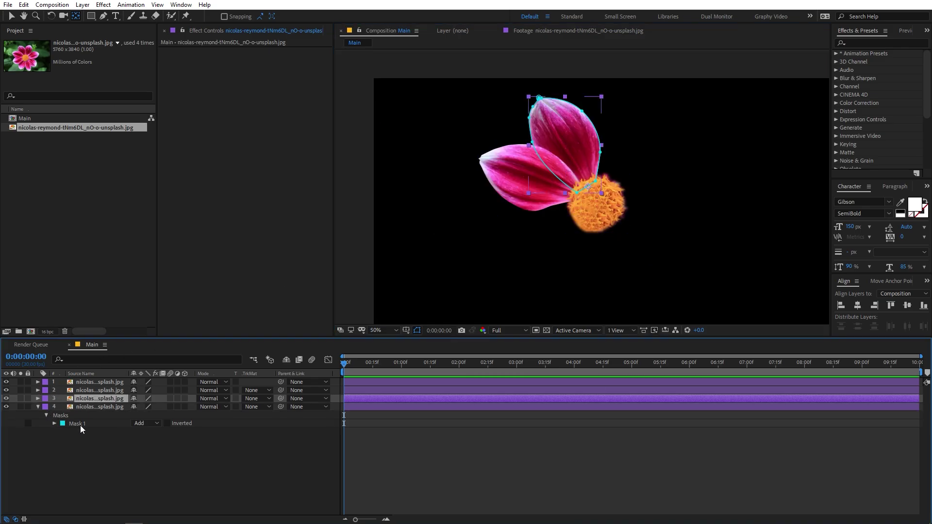
pyautogui.click(80, 425)
pyautogui.press('Delete')
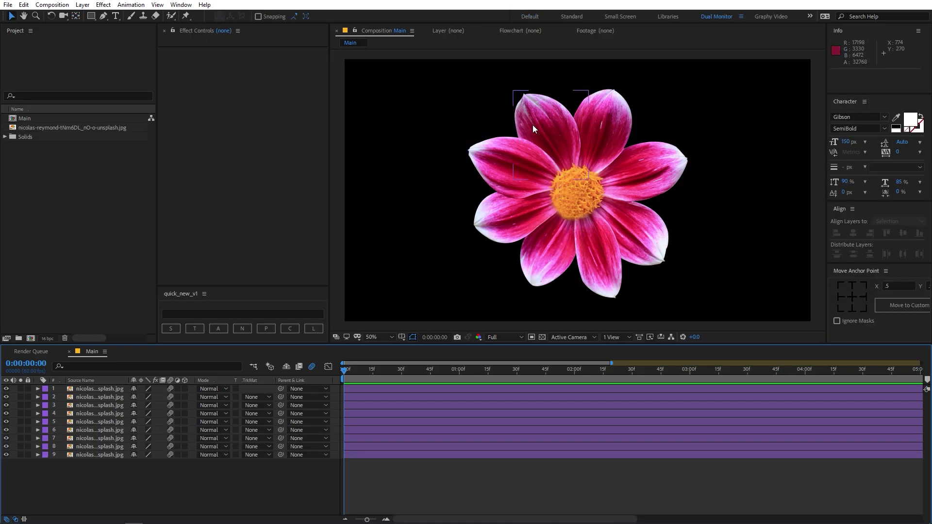
# Step: Select petals around the flower one by one to check that each is on its own masked layer
pyautogui.click(532, 125)
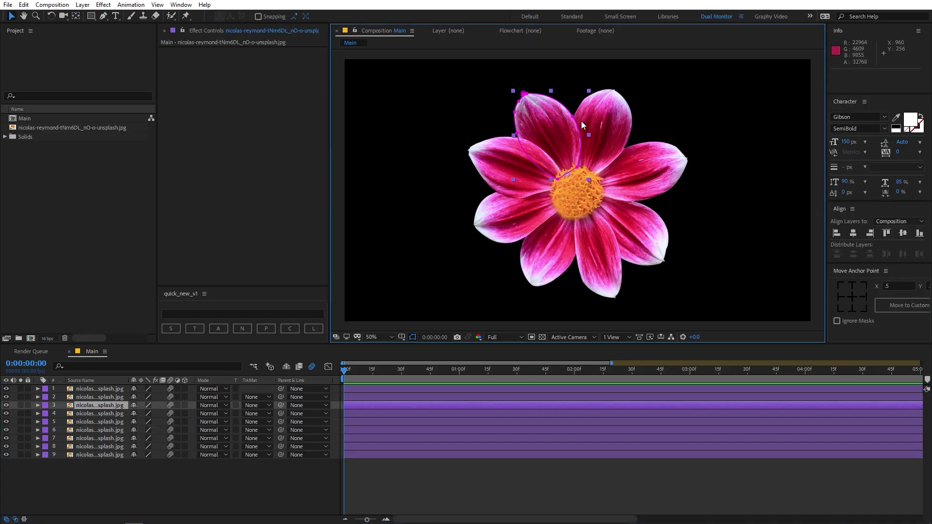
pyautogui.click(604, 127)
pyautogui.click(647, 165)
pyautogui.click(595, 271)
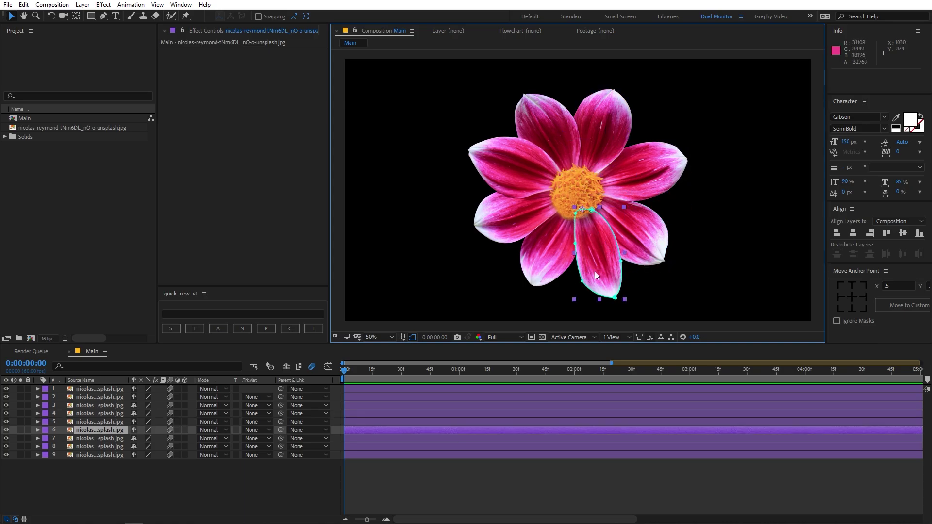
pyautogui.click(575, 269)
pyautogui.click(554, 266)
pyautogui.click(519, 170)
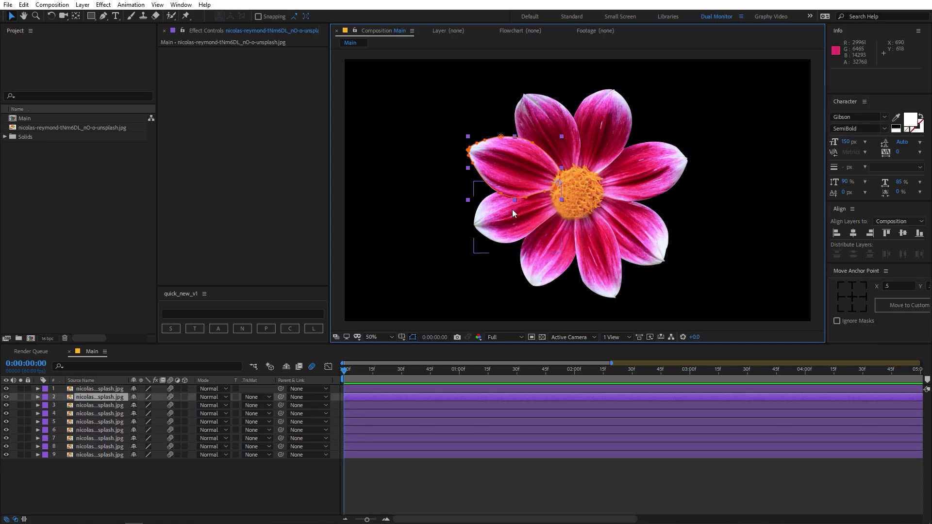
# Step: Select all nine layers, reveal their Scale property and add Scale keyframes at 0:00:01:30
pyautogui.click(511, 209)
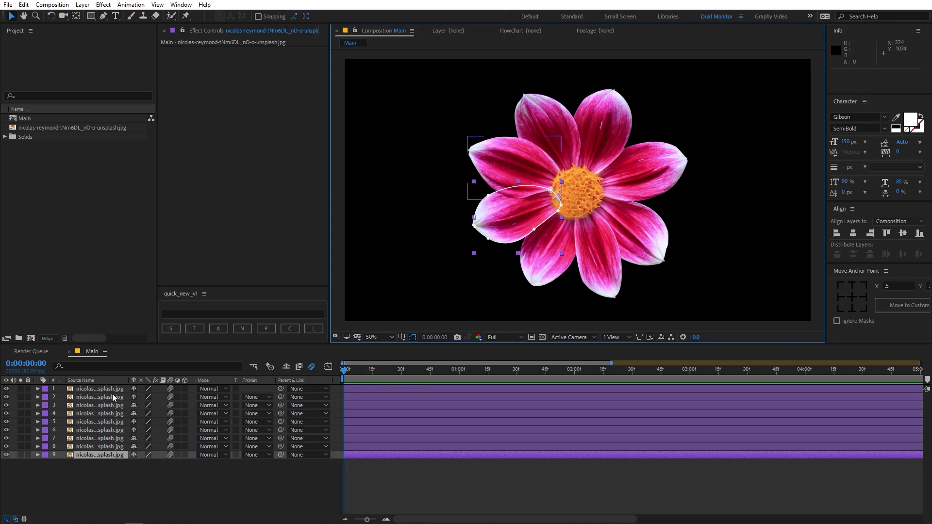
pyautogui.keyDown('shift'); pyautogui.click(95, 390); pyautogui.keyUp('shift')
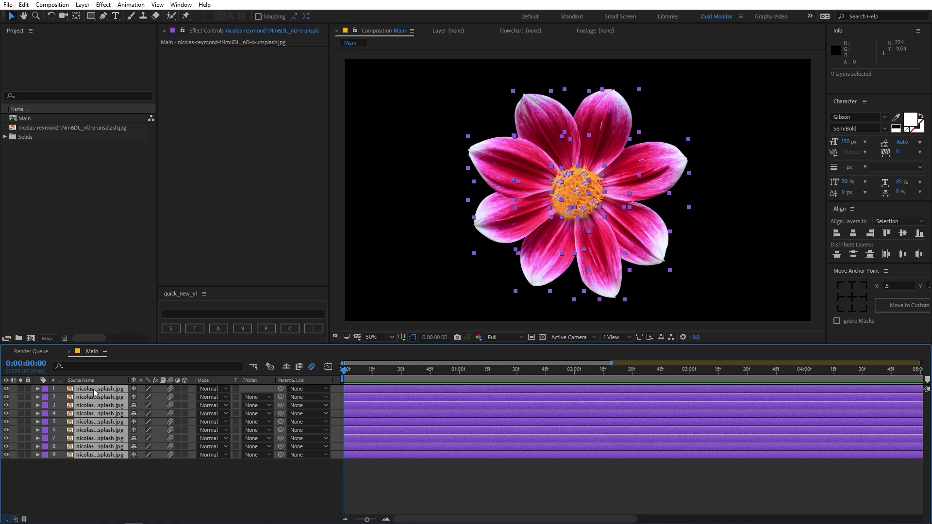
pyautogui.press('s')
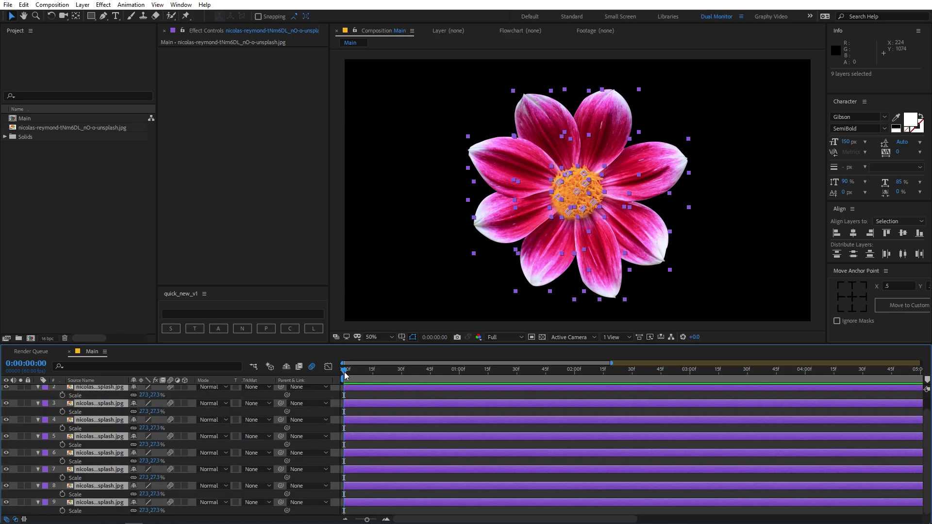
pyautogui.moveTo(346, 373); pyautogui.dragTo(522, 385)
pyautogui.click(62, 396)
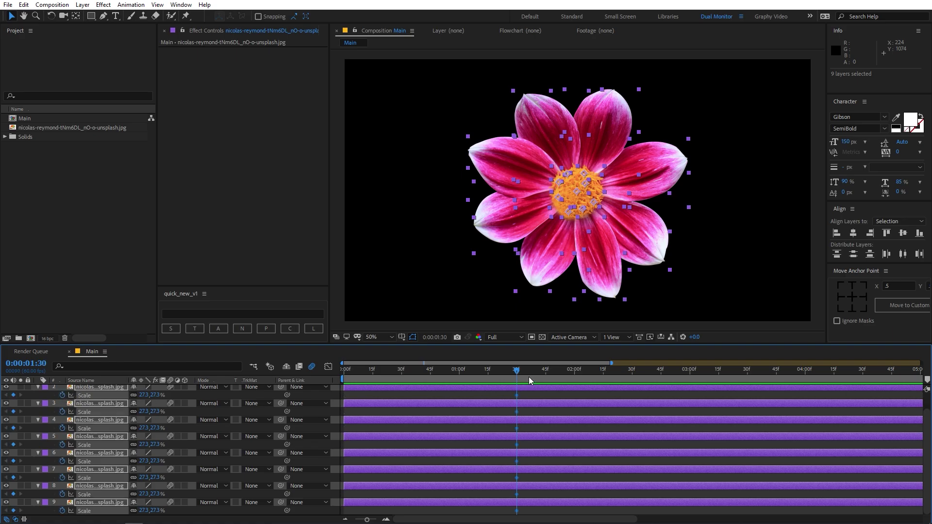
# Step: Set the Scale of all nine layers to 0% at the start of the composition
pyautogui.press('Home')
pyautogui.click(144, 395)
pyautogui.write('0')
pyautogui.press('Return')
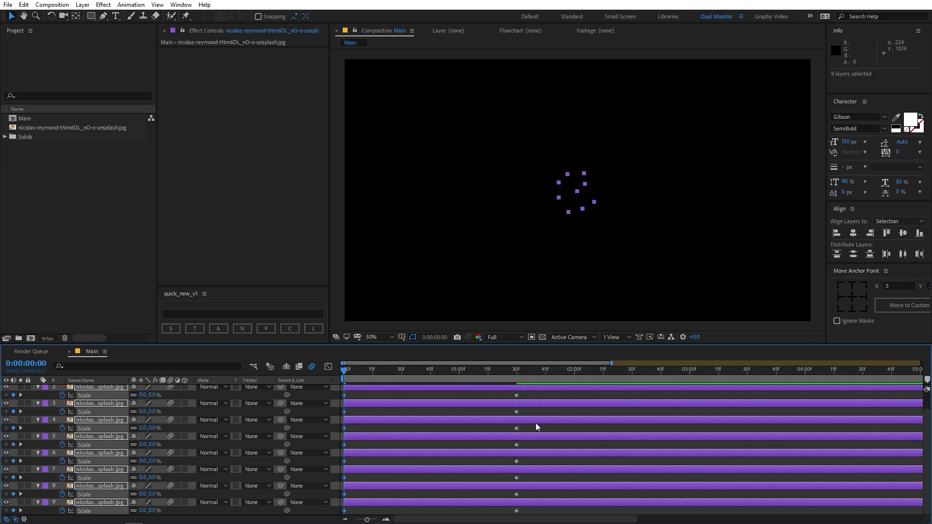
# Step: Select the Scale keyframes of all nine layers and apply Easy Ease to them
pyautogui.moveTo(540, 394); pyautogui.dragTo(308, 521)
pyautogui.scroll(1, 490, 461)
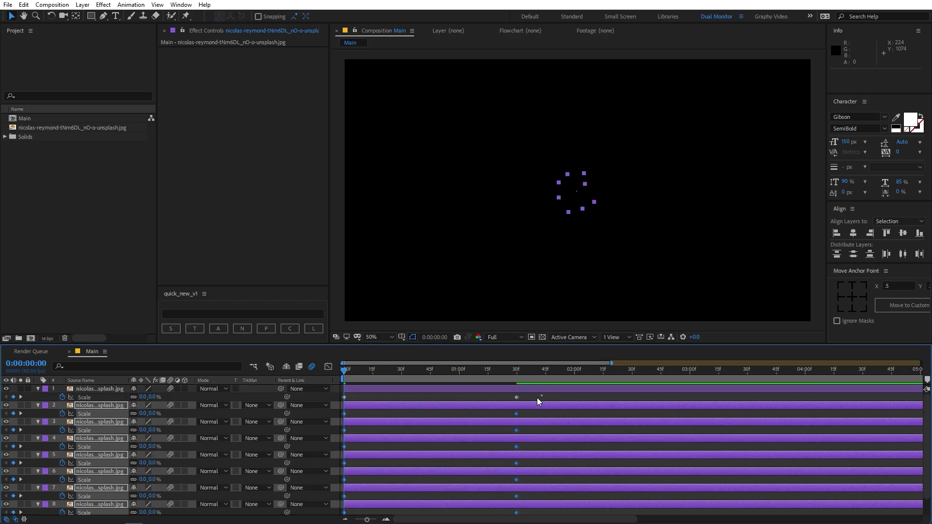
pyautogui.moveTo(539, 401); pyautogui.dragTo(339, 402)
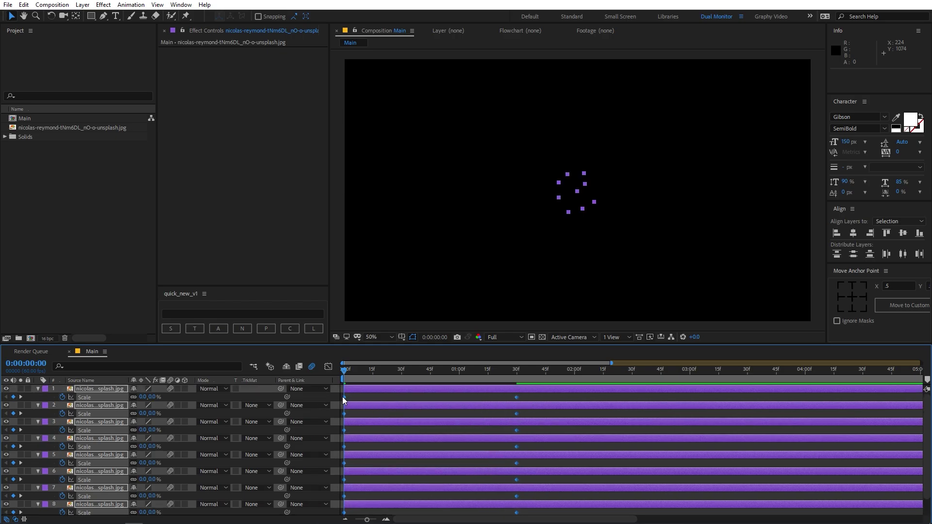
pyautogui.rightClick(343, 400)
pyautogui.moveTo(409, 516)
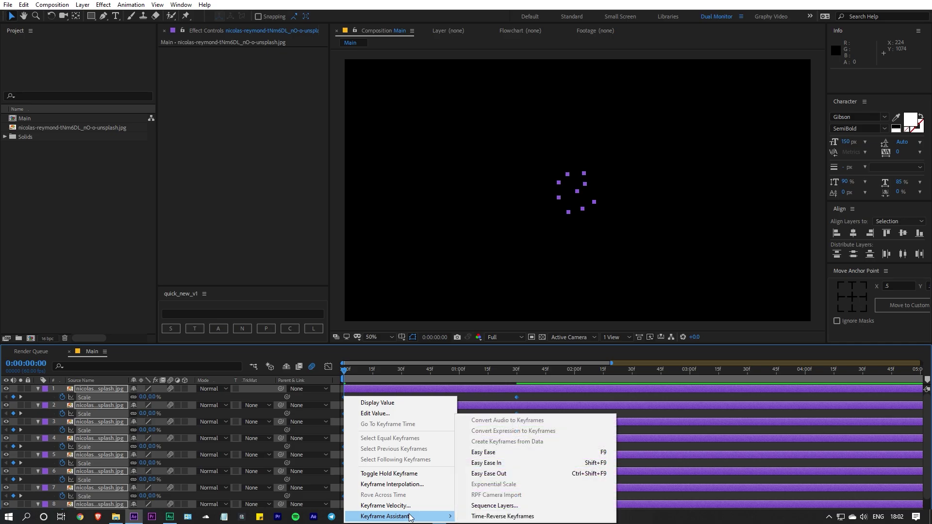
pyautogui.click(485, 452)
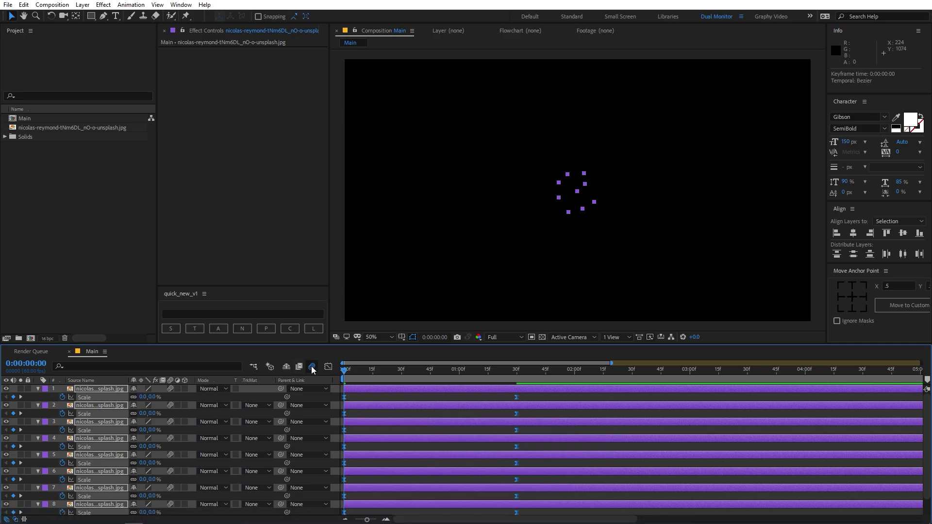
# Step: Reshape the Scale speed graph of all layers so growth starts fast and eases slowly into the end keyframes, and preview it
pyautogui.click(328, 367)
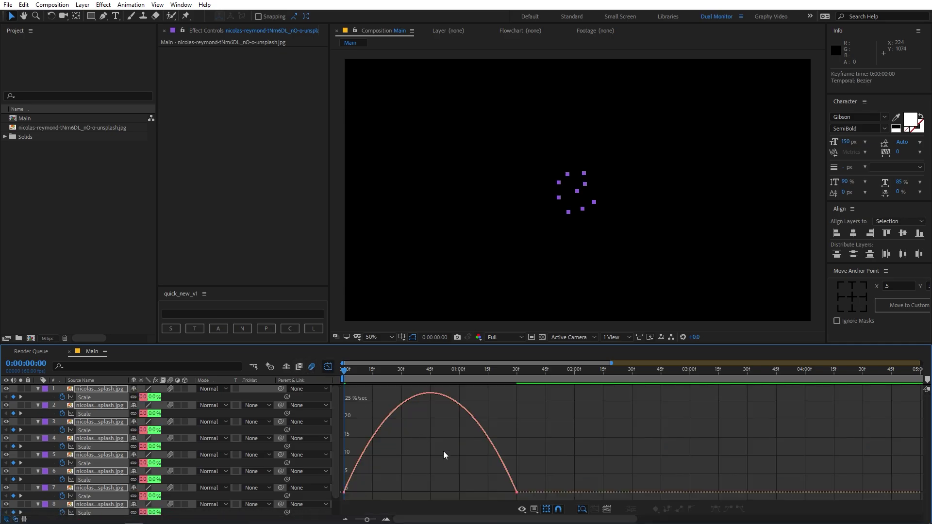
pyautogui.click(535, 508)
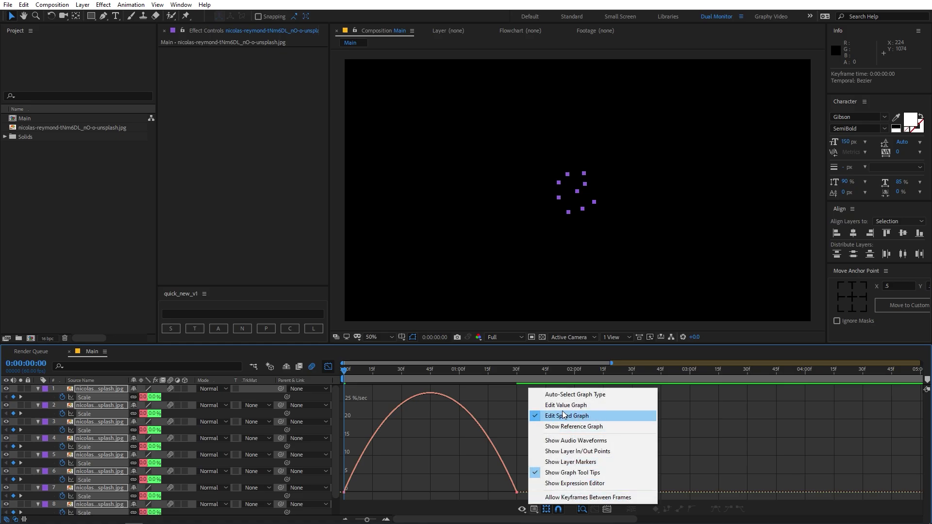
pyautogui.click(502, 425)
pyautogui.moveTo(553, 453); pyautogui.dragTo(430, 490)
pyautogui.click(328, 366)
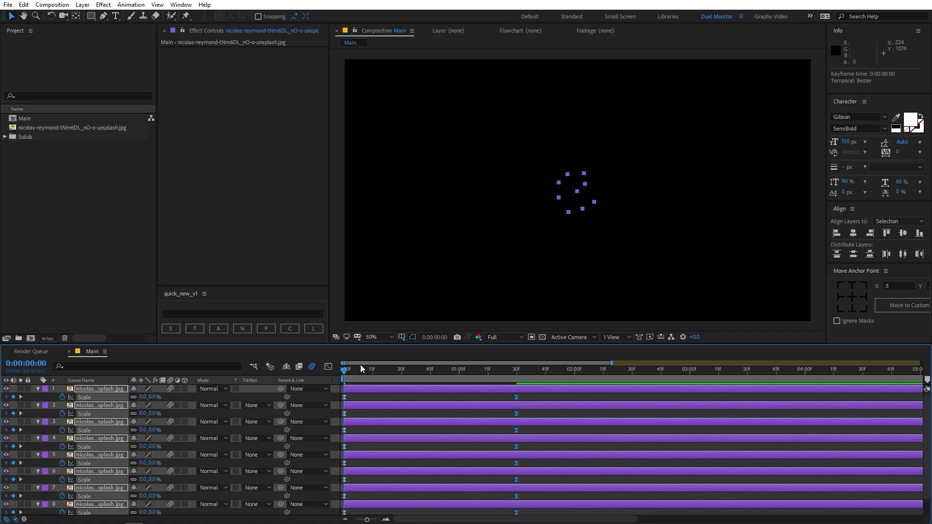
pyautogui.press('space')
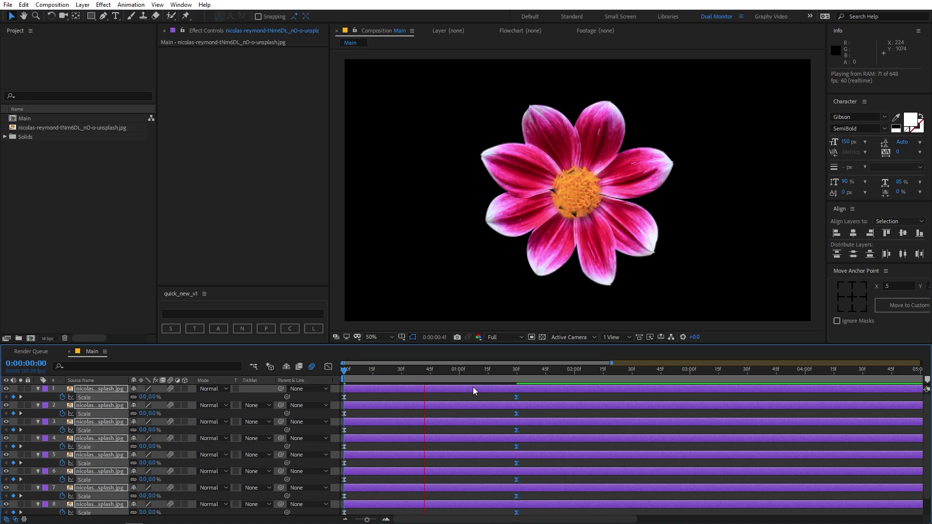
# Step: Collapse all layers' properties and shift the eight petal layers, 2 to 9, so they start at frame 16
pyautogui.moveTo(516, 378)
pyautogui.mouseDown()
pyautogui.moveTo(526, 374)
pyautogui.moveTo(509, 375)
pyautogui.mouseUp()
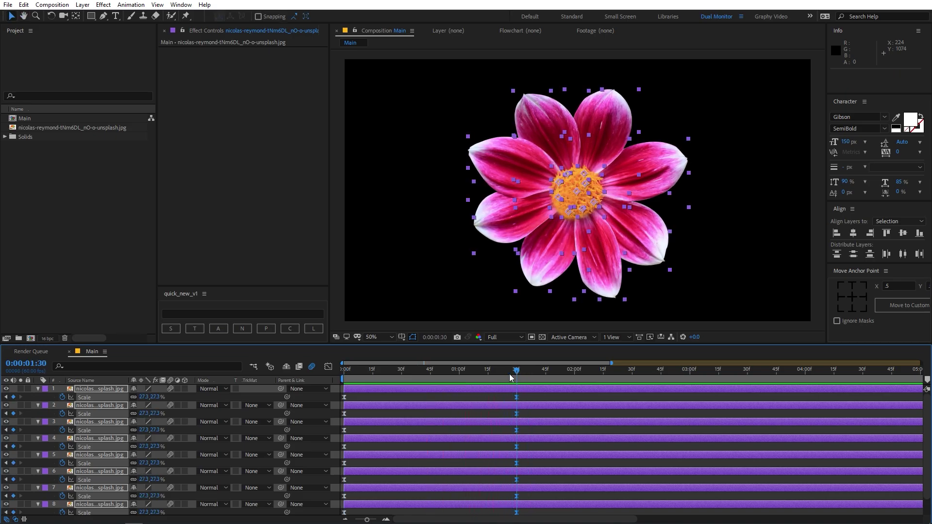
pyautogui.click(38, 389)
pyautogui.click(401, 484)
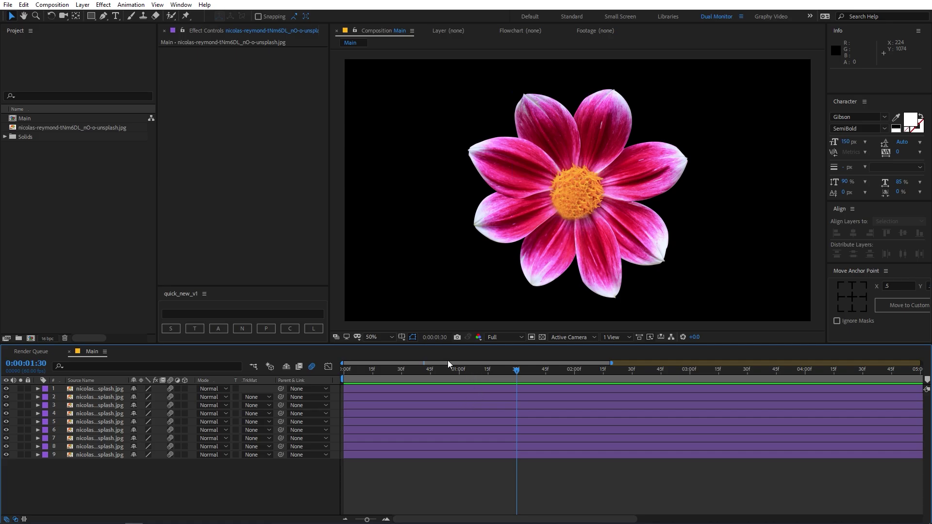
pyautogui.click(569, 213)
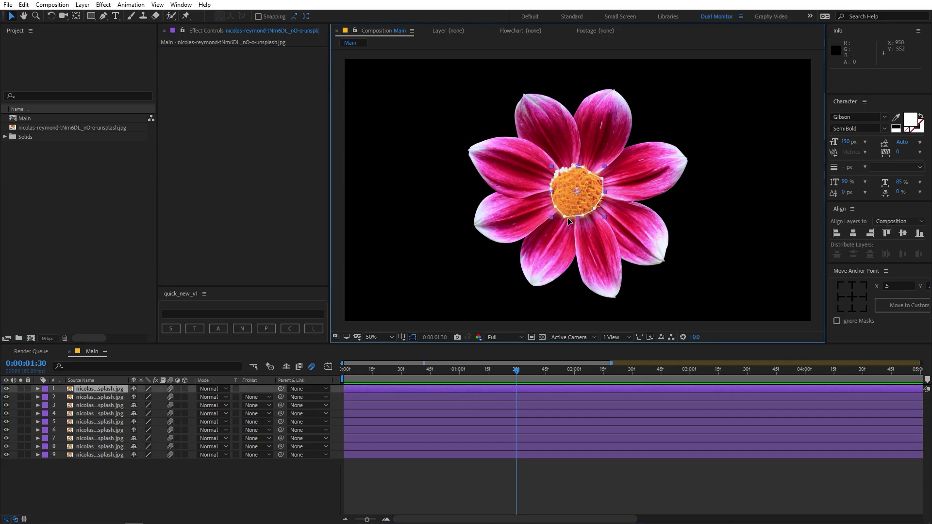
pyautogui.keyDown('shift'); pyautogui.click(359, 455); pyautogui.keyUp('shift')
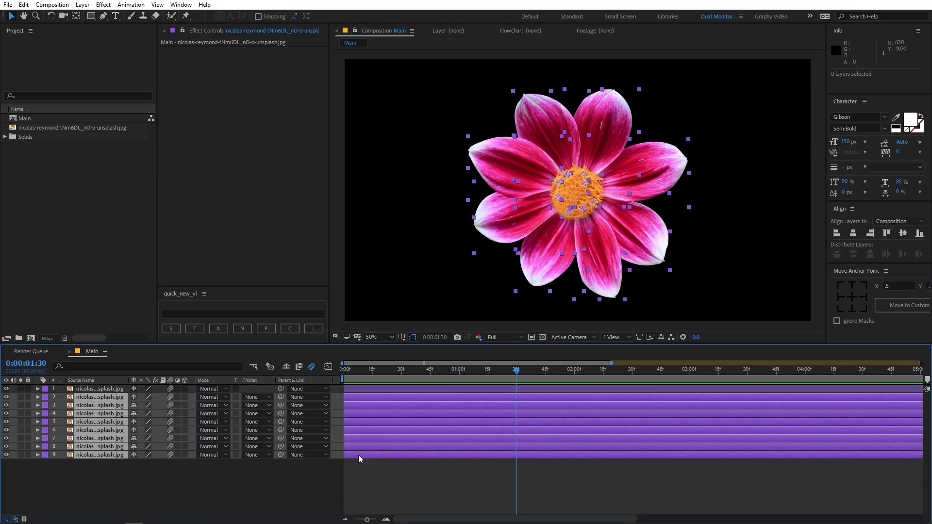
pyautogui.moveTo(358, 457); pyautogui.dragTo(389, 453)
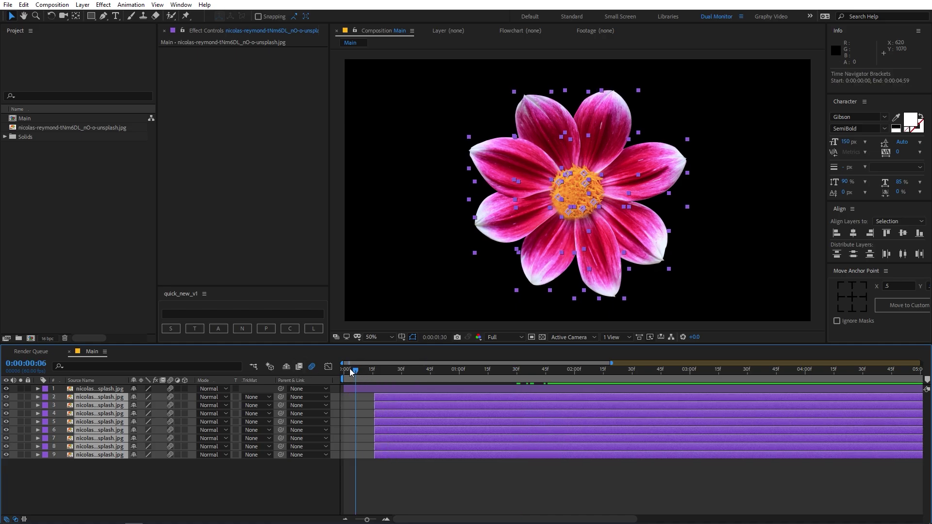
# Step: Stagger the first two petals by starting layer 2 at frame 5 and layer 3 at frame 10
pyautogui.press('Home')
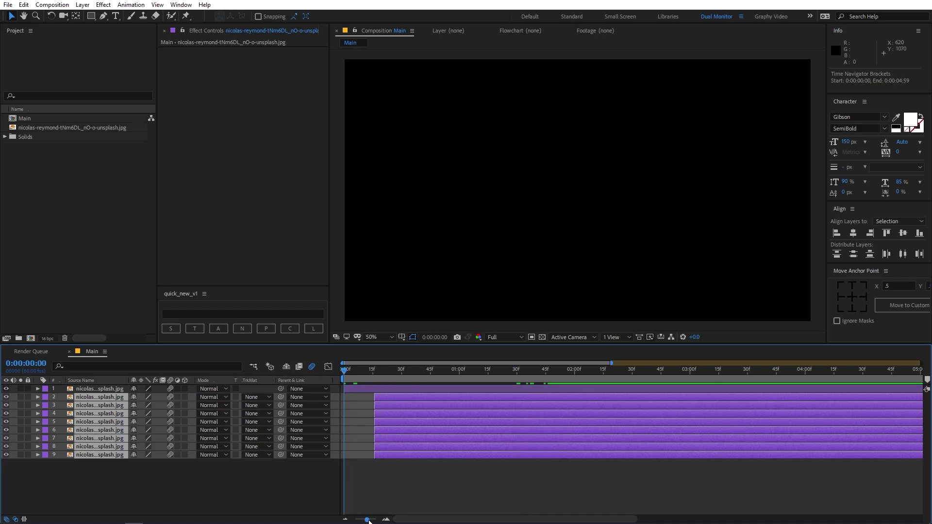
pyautogui.moveTo(369, 520); pyautogui.dragTo(375, 521)
pyautogui.click(493, 466)
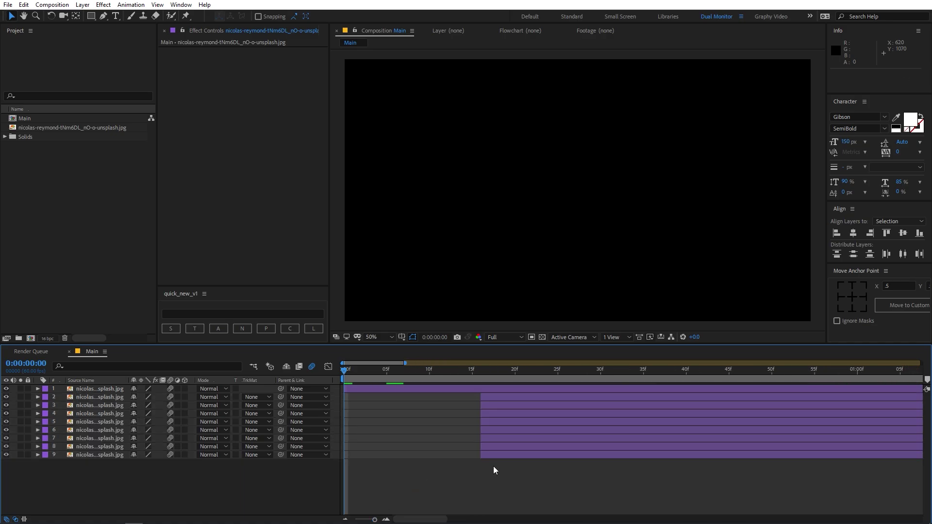
pyautogui.moveTo(497, 397); pyautogui.dragTo(416, 398)
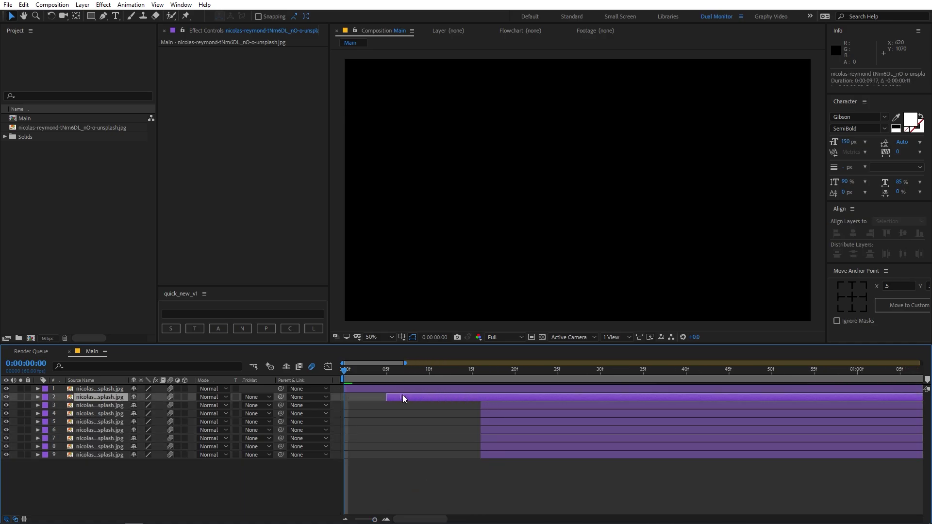
pyautogui.moveTo(492, 405); pyautogui.dragTo(450, 405)
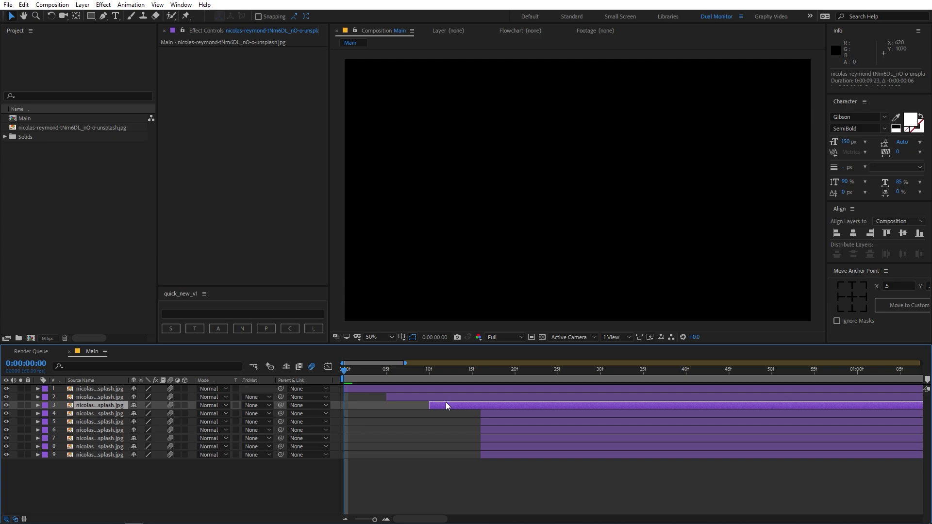
pyautogui.press('space')
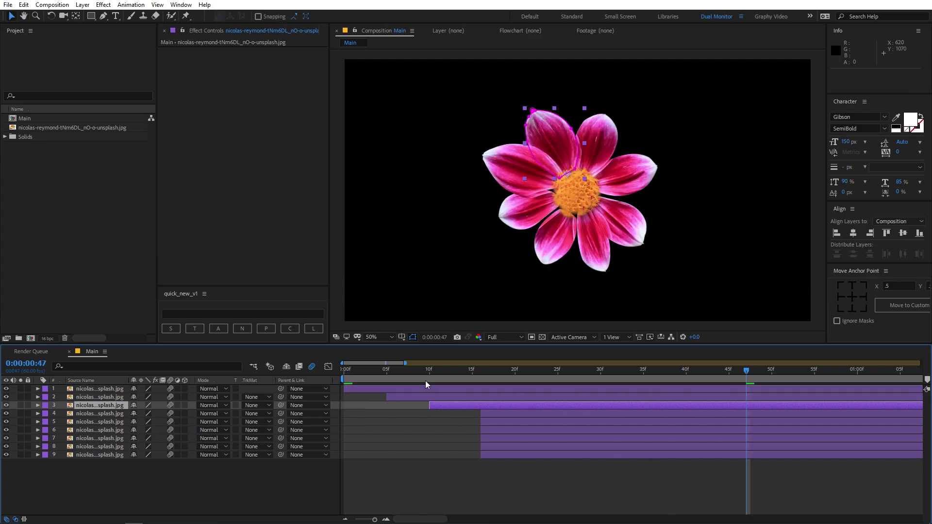
# Step: Shift petal layers 2 to 9 together 12 frames later and preview the bloom
pyautogui.click(420, 397)
pyautogui.keyDown('ctrl'); pyautogui.click(485, 406); pyautogui.keyUp('ctrl')
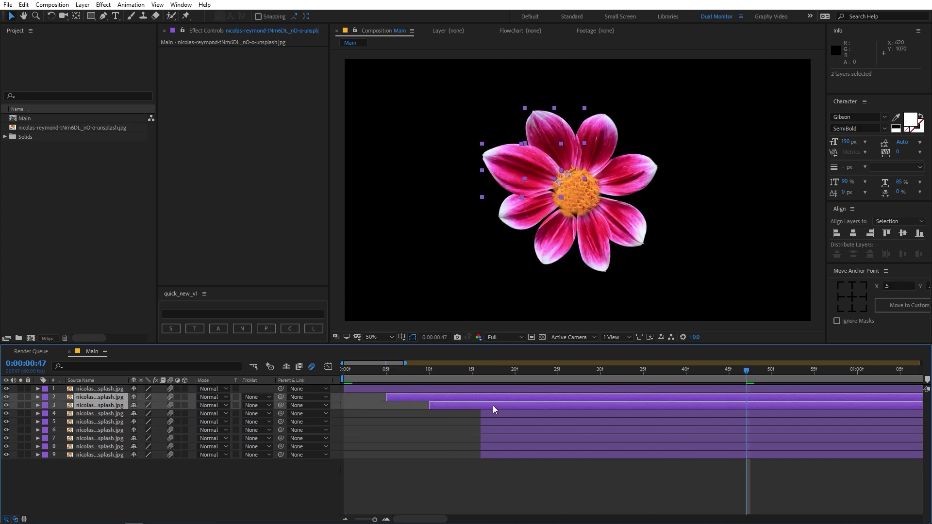
pyautogui.keyDown('shift'); pyautogui.click(497, 456); pyautogui.keyUp('shift')
pyautogui.moveTo(447, 404); pyautogui.dragTo(550, 402)
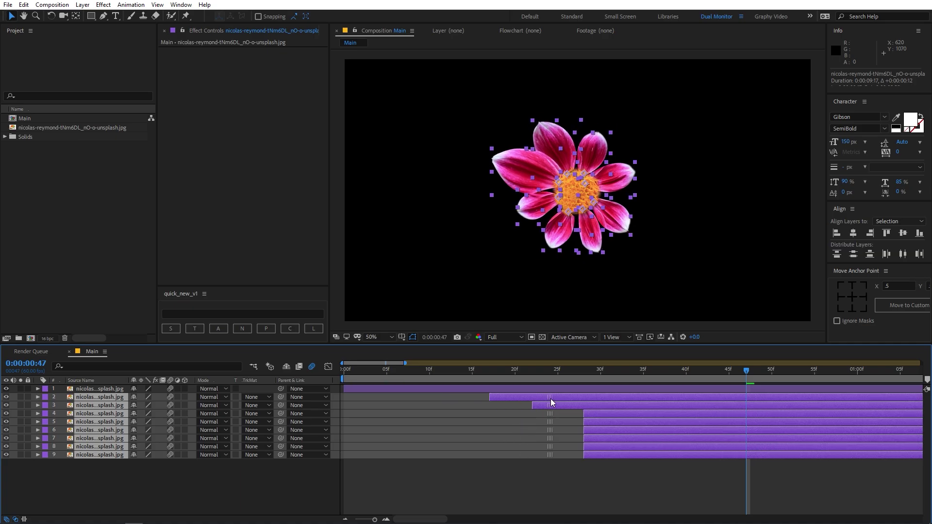
pyautogui.press('space')
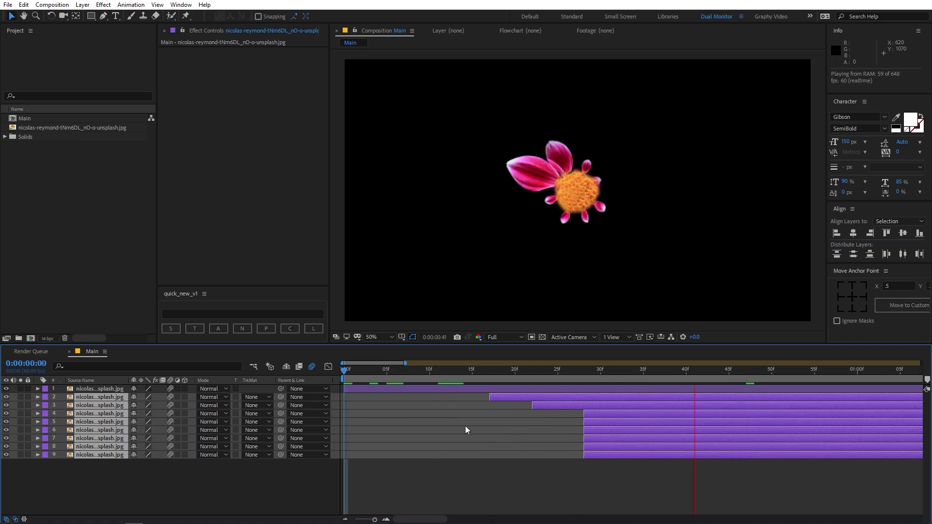
pyautogui.press('space')
pyautogui.hotkey('ctrl', 'shift', 'a')
pyautogui.moveTo(451, 369); pyautogui.dragTo(326, 372)
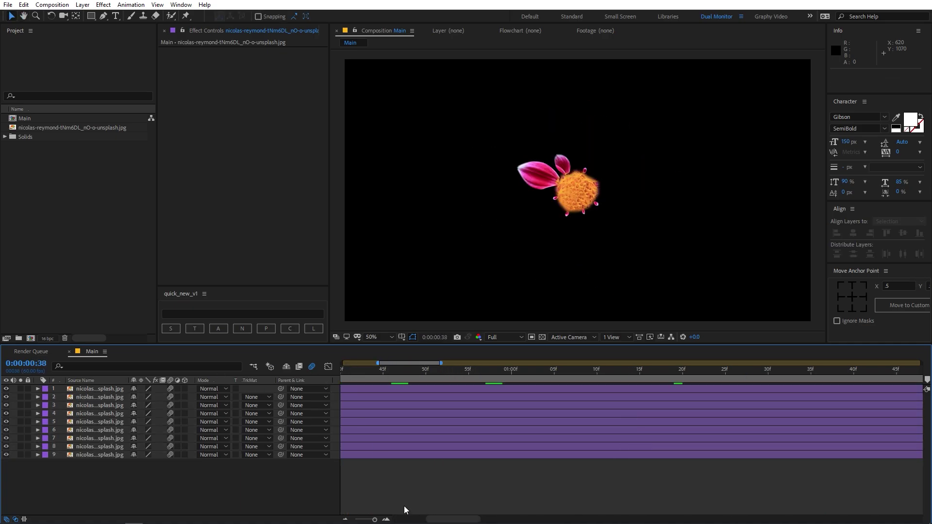
pyautogui.moveTo(376, 520); pyautogui.dragTo(348, 520)
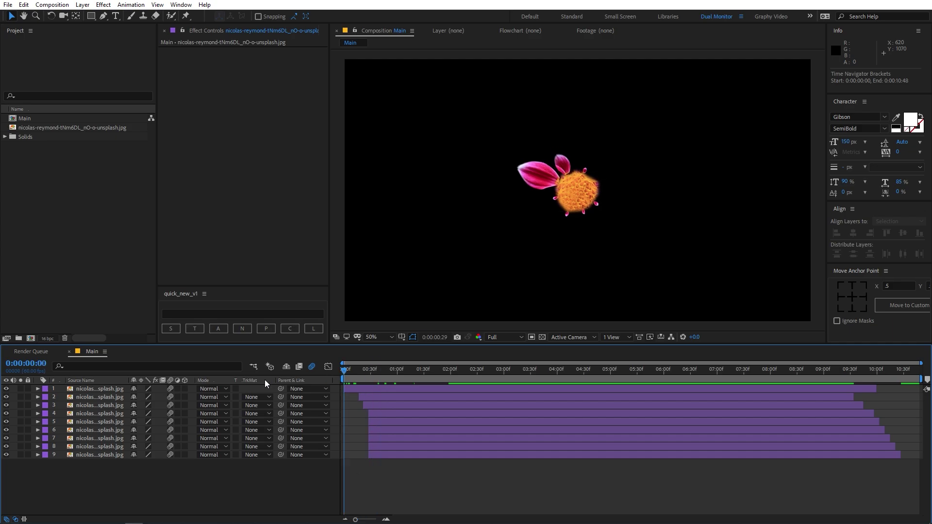
pyautogui.press('space')
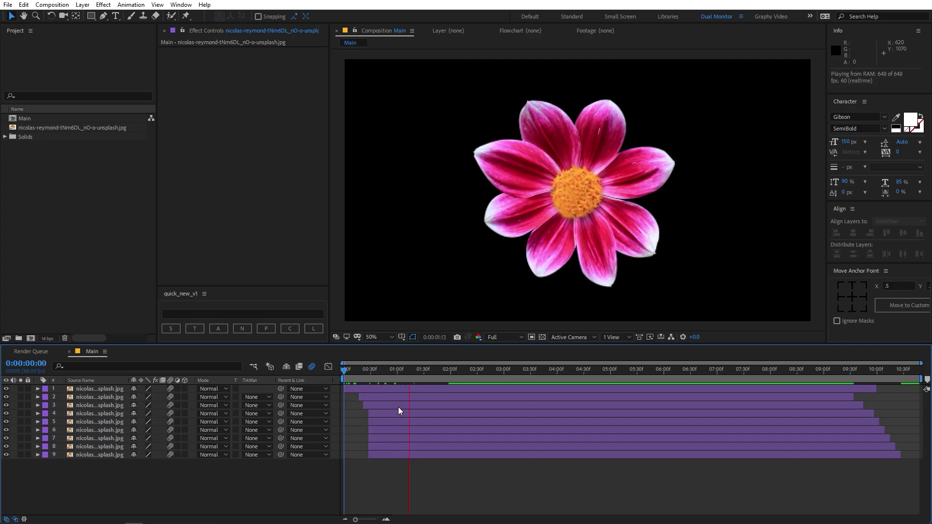
# Step: Start layer 3 at frame 28, in line with the other petals, and move layer 2 to start at frame 20
pyautogui.moveTo(345, 380); pyautogui.dragTo(357, 381)
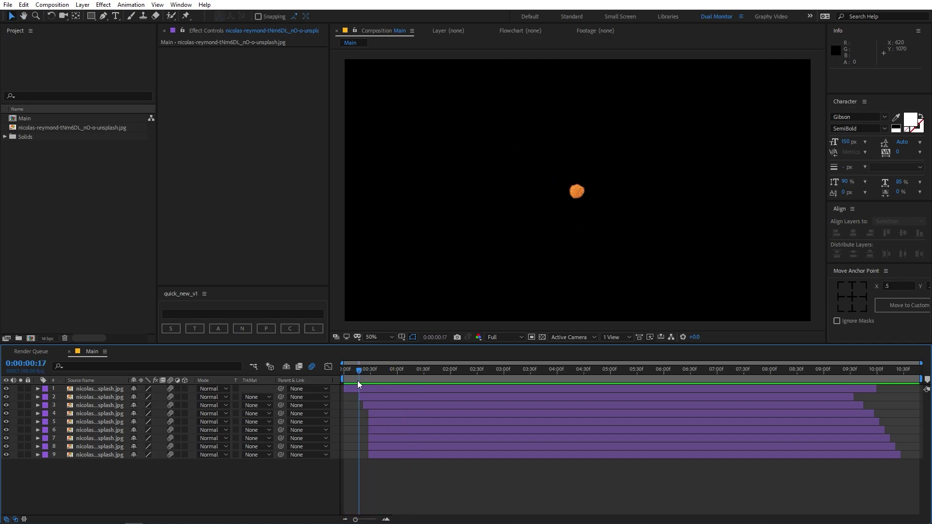
pyautogui.moveTo(356, 520); pyautogui.dragTo(376, 519)
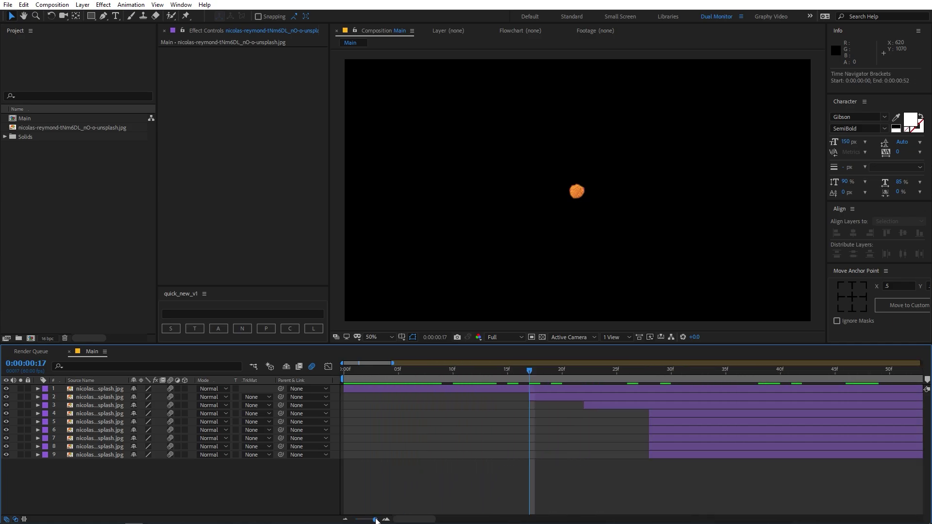
pyautogui.moveTo(599, 397); pyautogui.dragTo(657, 406)
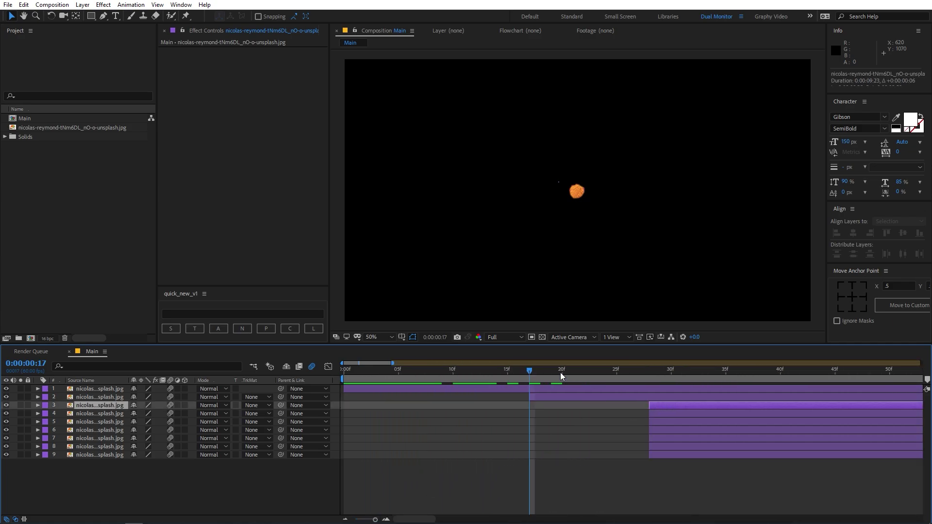
pyautogui.moveTo(534, 373); pyautogui.dragTo(672, 374)
pyautogui.click(567, 374)
# Step: Stagger layers 3 to 6 at 10-frame intervals, starting at 0:00:00:30, 0:00:00:40, 0:00:00:50 and 0:00:01:00
pyautogui.click(662, 404)
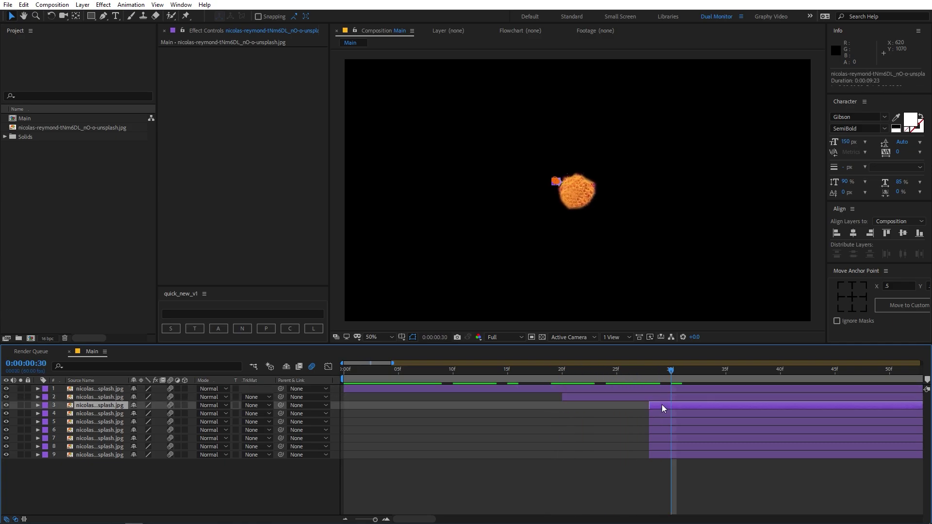
pyautogui.moveTo(677, 414); pyautogui.dragTo(801, 410)
pyautogui.hscroll(3, 800, 411)
pyautogui.moveTo(508, 422); pyautogui.dragTo(749, 421)
pyautogui.moveTo(530, 430); pyautogui.dragTo(879, 418)
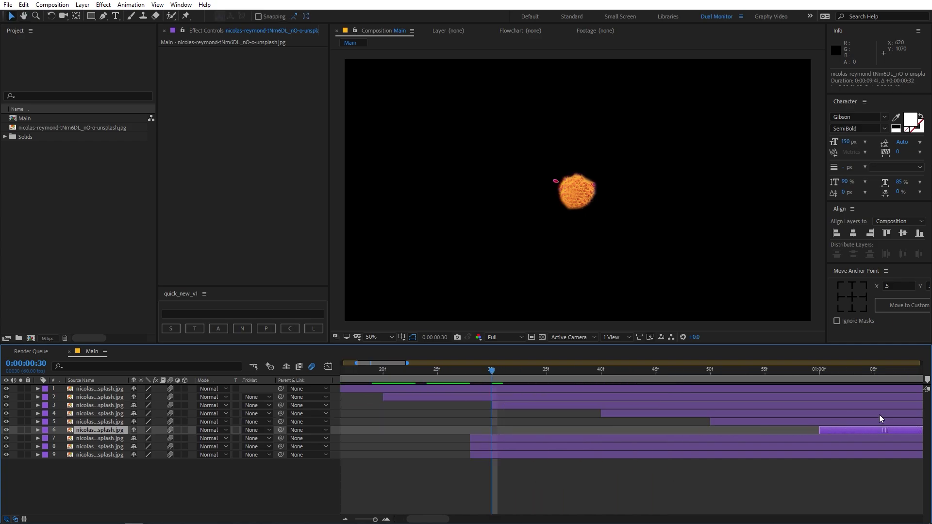
# Step: Offset the last three petal layers, starting layer 7 at 0:00:01:20, layer 8 at 0:00:01:31 and layer 9 at 0:00:01:40
pyautogui.scroll(-3, 880, 419)
pyautogui.moveTo(448, 439); pyautogui.dragTo(533, 439)
pyautogui.scroll(2, 536, 438)
pyautogui.click(533, 446)
pyautogui.click(404, 472)
pyautogui.moveTo(728, 447); pyautogui.dragTo(515, 447)
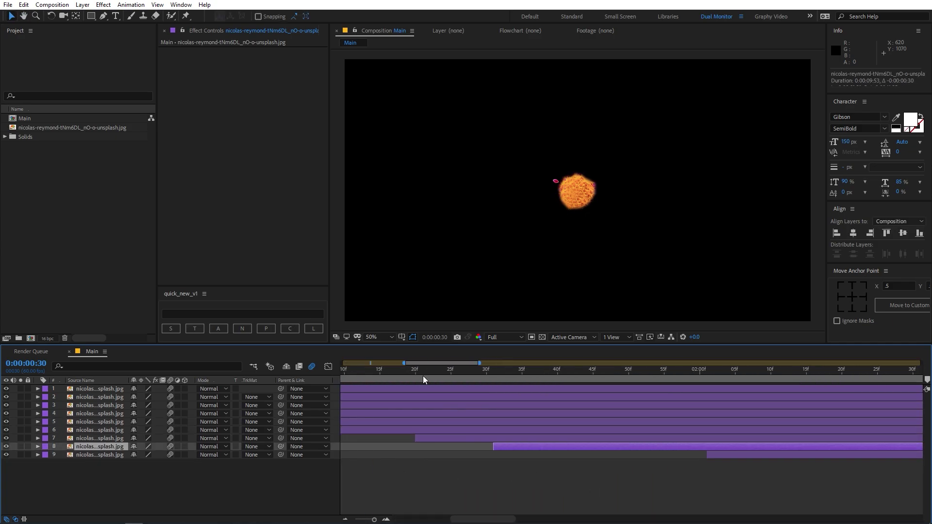
pyautogui.moveTo(423, 375); pyautogui.dragTo(558, 375)
pyautogui.moveTo(726, 455); pyautogui.dragTo(576, 457)
# Step: Play the composition from its start to check the staggered bloom of the petals
pyautogui.scroll(-5, 576, 457)
pyautogui.click(485, 478)
pyautogui.press('Home')
pyautogui.press('space')
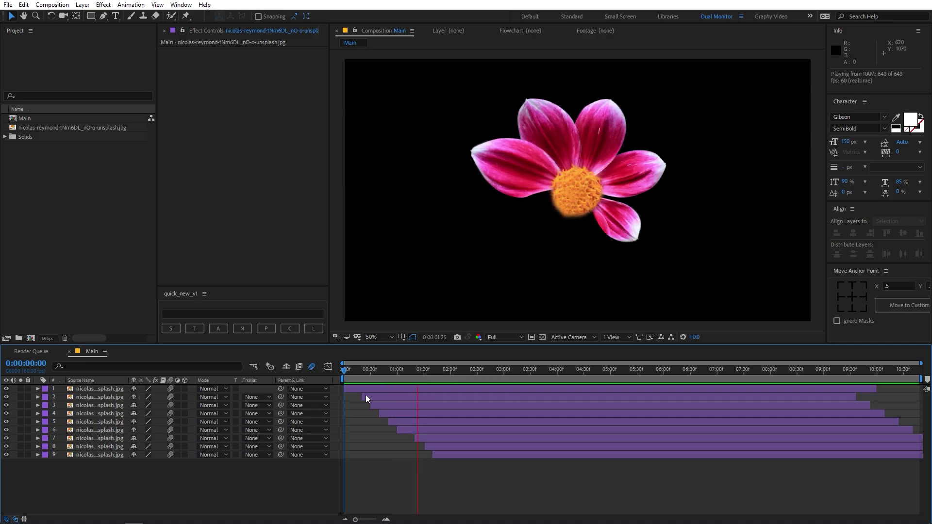
pyautogui.press('space')
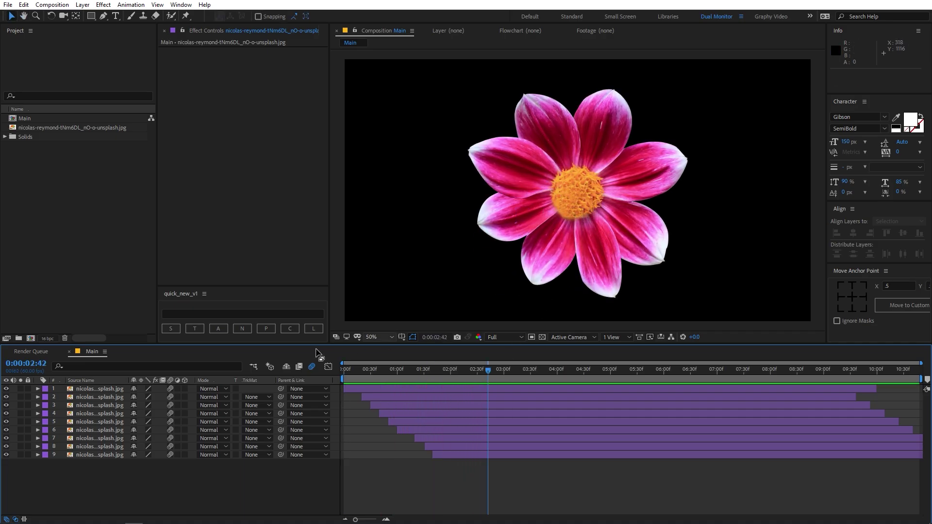
# Step: Select all nine layers and reveal their Scale keyframes
pyautogui.click(380, 398)
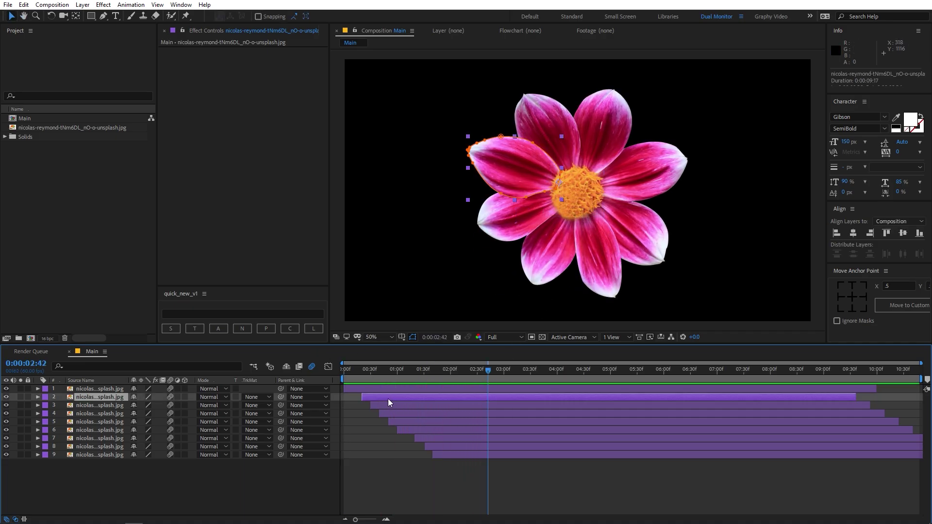
pyautogui.click(485, 461)
pyautogui.hotkey('ctrl', 'a')
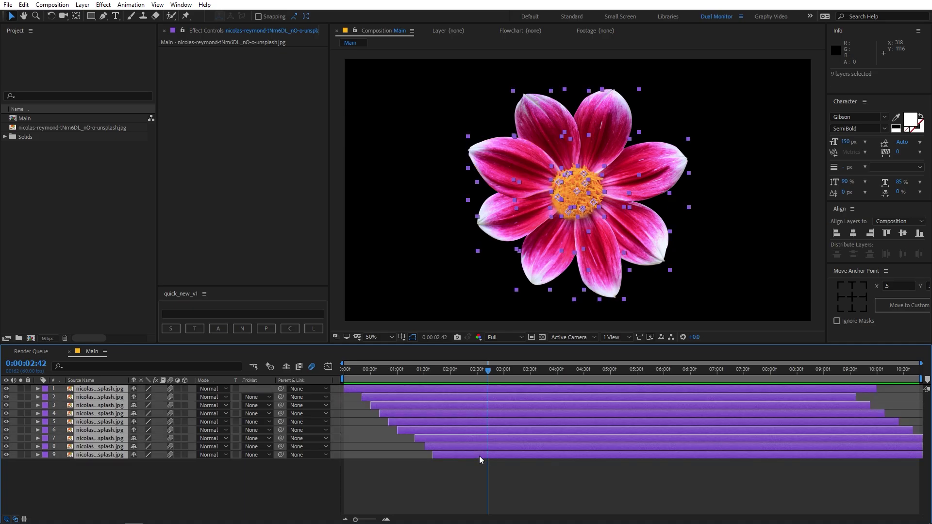
pyautogui.press('u')
pyautogui.scroll(-1, 490, 432)
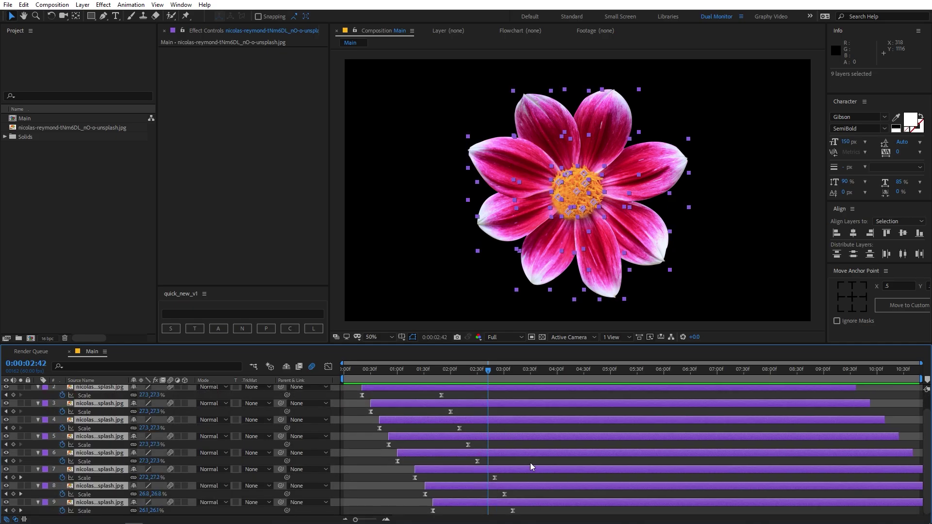
# Step: Move the ending Scale keyframes of all nine layers about 12 frames earlier and play the bloom from the start
pyautogui.moveTo(529, 513); pyautogui.dragTo(469, 400)
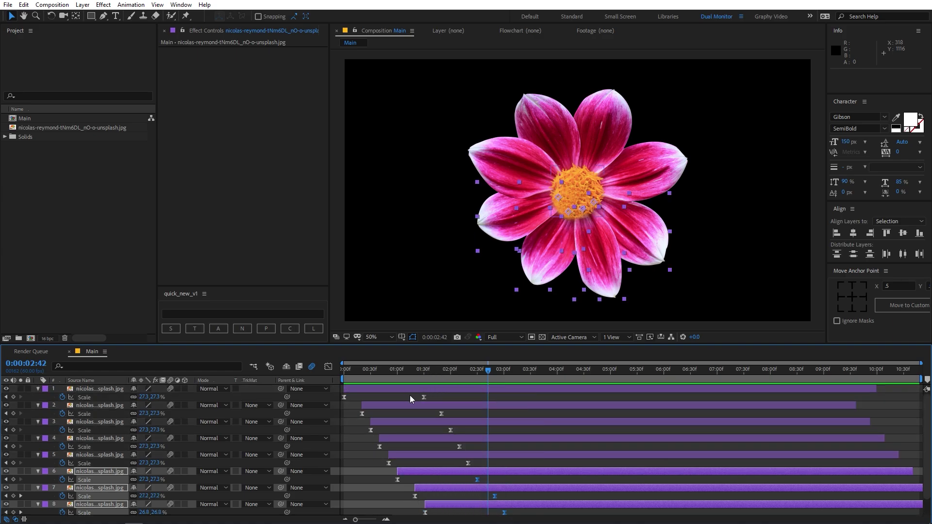
pyautogui.moveTo(409, 395); pyautogui.dragTo(456, 467)
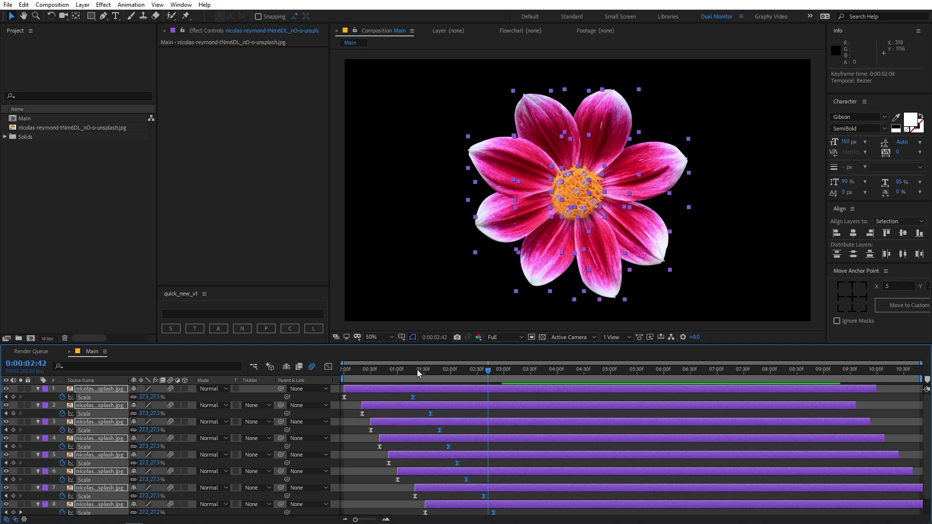
pyautogui.press('Home')
pyautogui.press('space')
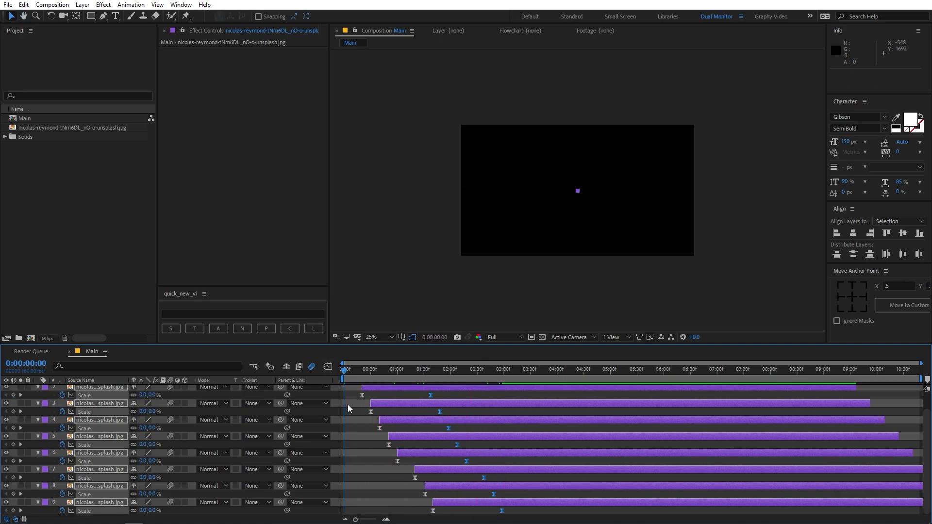
# Step: Collapse the properties of all nine flower layers and add a null object to the composition
pyautogui.scroll(1, 46, 395)
pyautogui.click(38, 389)
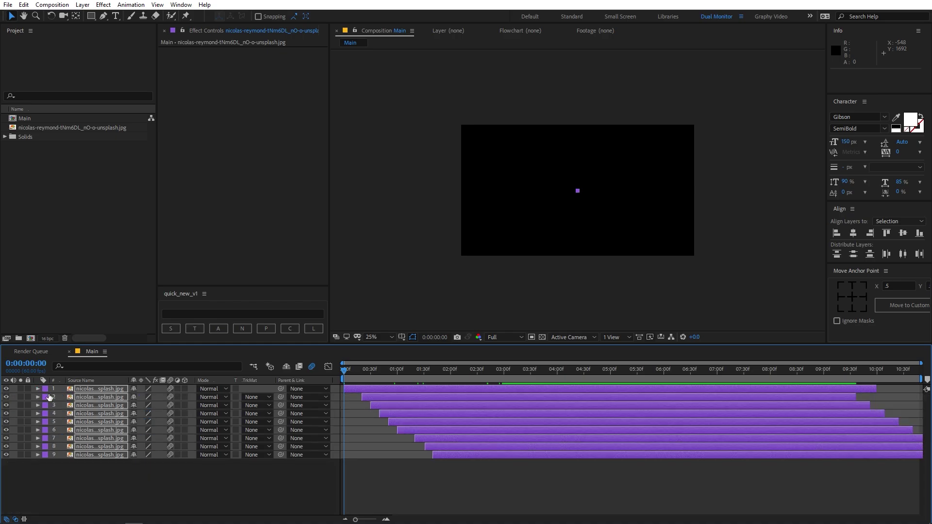
pyautogui.click(243, 485)
pyautogui.click(243, 329)
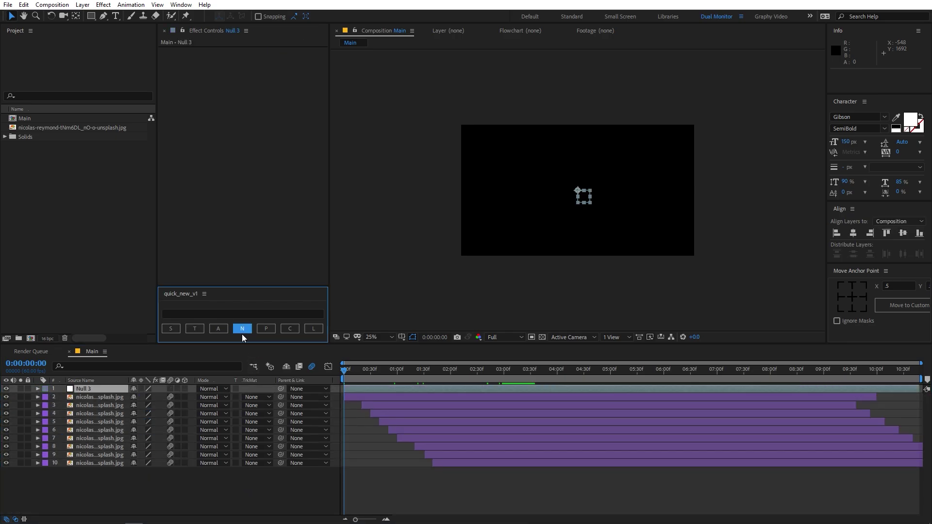
# Step: Parent all nine flower layers to the null object
pyautogui.click(392, 398)
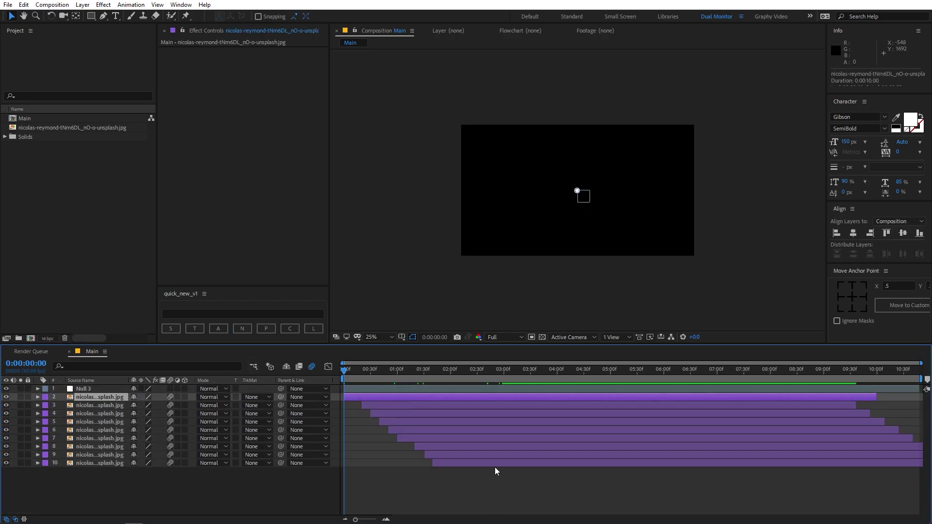
pyautogui.keyDown('shift'); pyautogui.click(493, 461); pyautogui.keyUp('shift')
pyautogui.moveTo(282, 397); pyautogui.dragTo(86, 389)
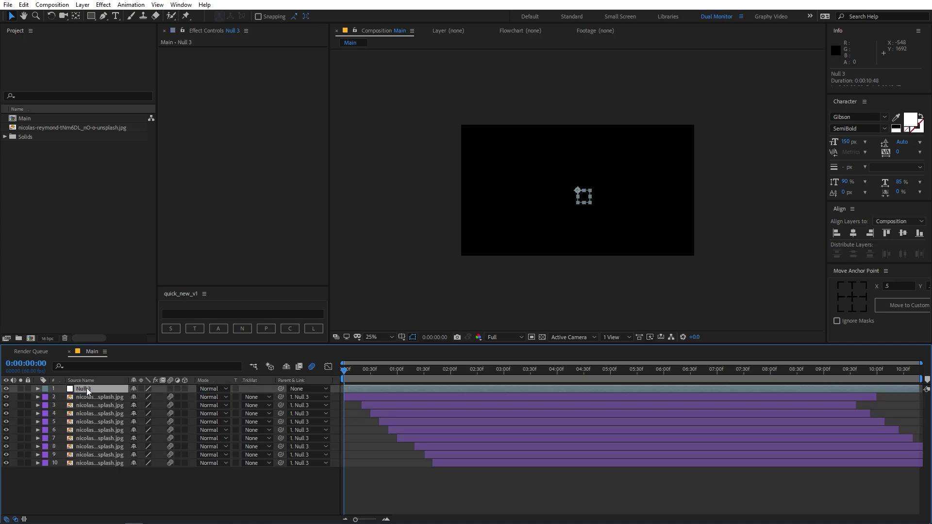
# Step: Keyframe the null's Rotation from -180° at 0:00:00:00 to 0° at about 0:00:03:17
pyautogui.press('r')
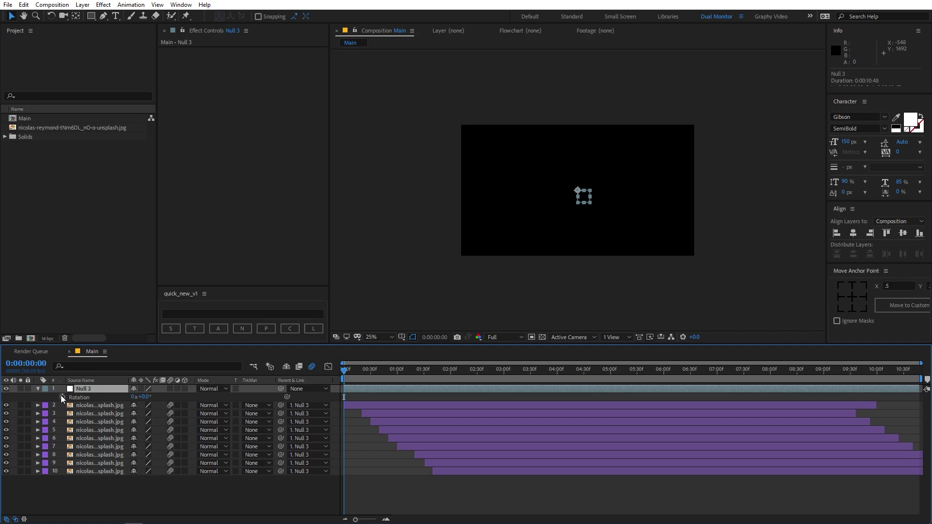
pyautogui.moveTo(345, 397); pyautogui.dragTo(510, 397)
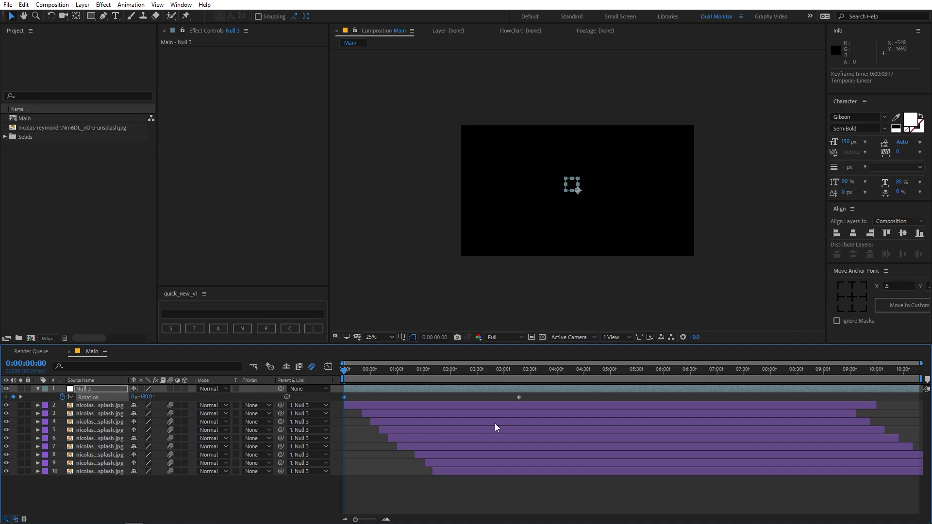
# Step: Apply Easy Ease to both Rotation keyframes and reshape the speed graph so the spin starts fast and slows gradually
pyautogui.moveTo(529, 399); pyautogui.dragTo(309, 389)
pyautogui.press('F9')
pyautogui.click(328, 366)
pyautogui.moveTo(596, 385); pyautogui.dragTo(342, 499)
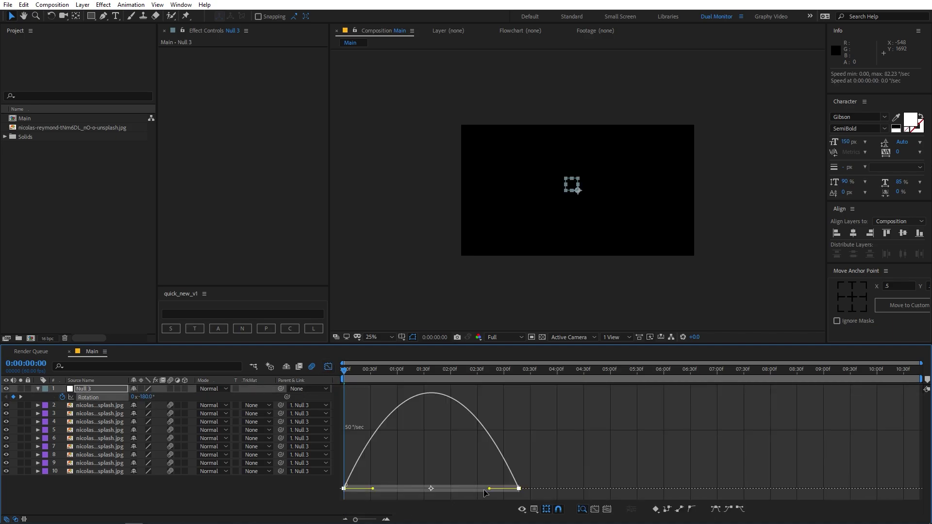
pyautogui.moveTo(490, 488); pyautogui.dragTo(319, 490)
# Step: Play the composition to check the rotating bloom, returning the timeline from the graph view to the layer bars
pyautogui.press('space')
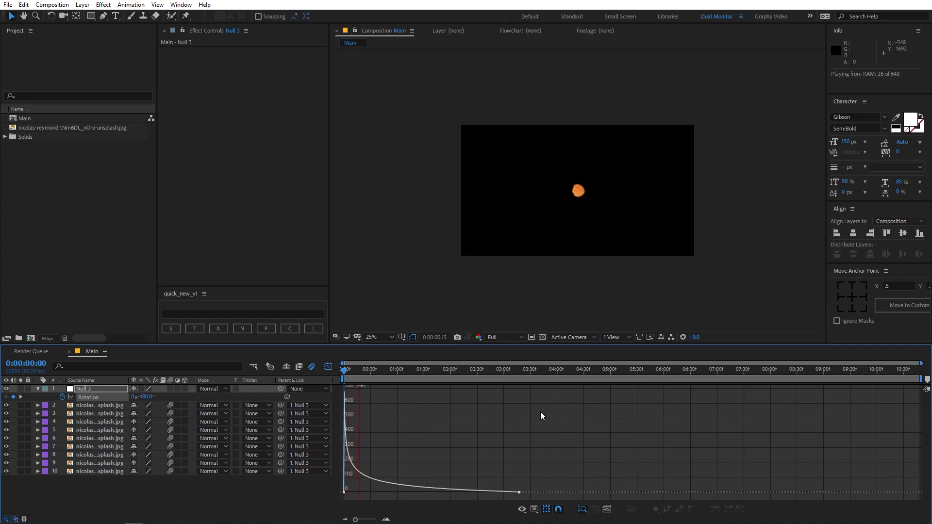
pyautogui.hotkey('shift', 'F3')
pyautogui.click(458, 429)
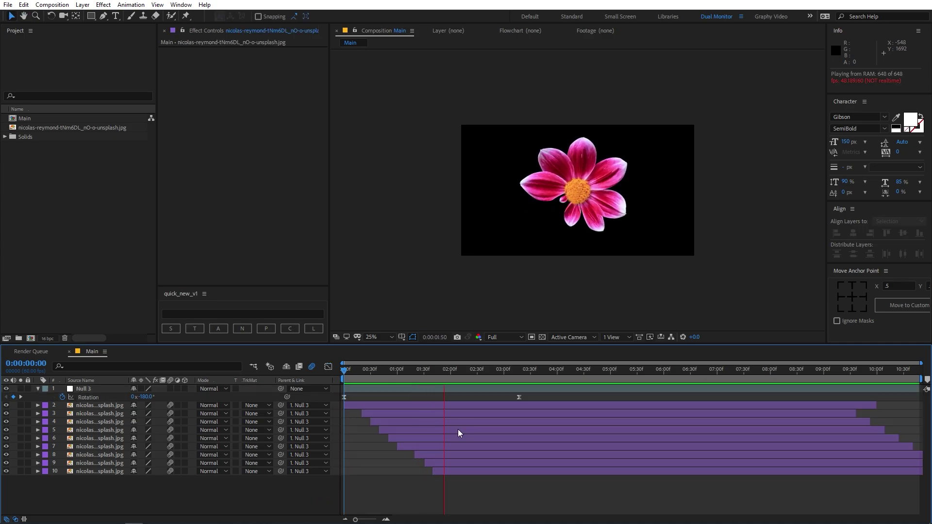
pyautogui.press('space')
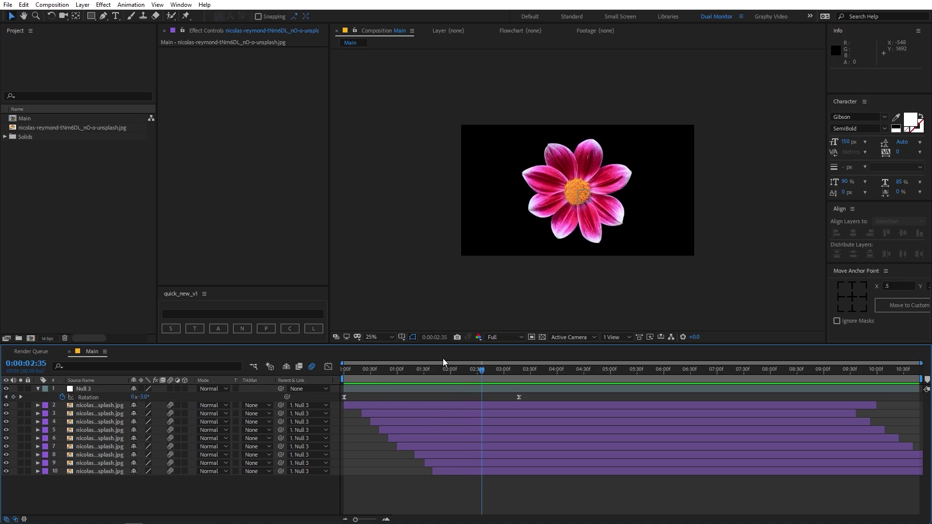
# Step: Create a new 1920 x 1080 composition named Flower and place the Main composition in it
pyautogui.click(62, 6)
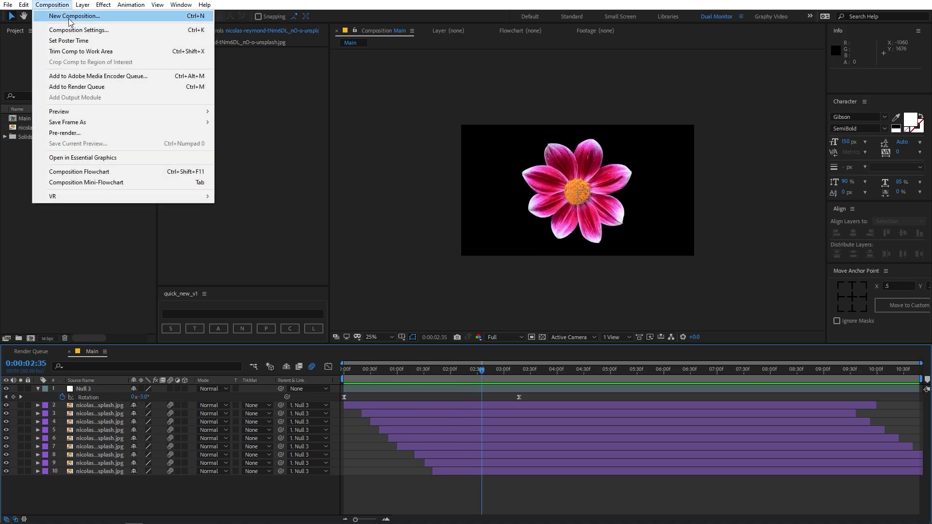
pyautogui.click(69, 19)
pyautogui.write('Flower')
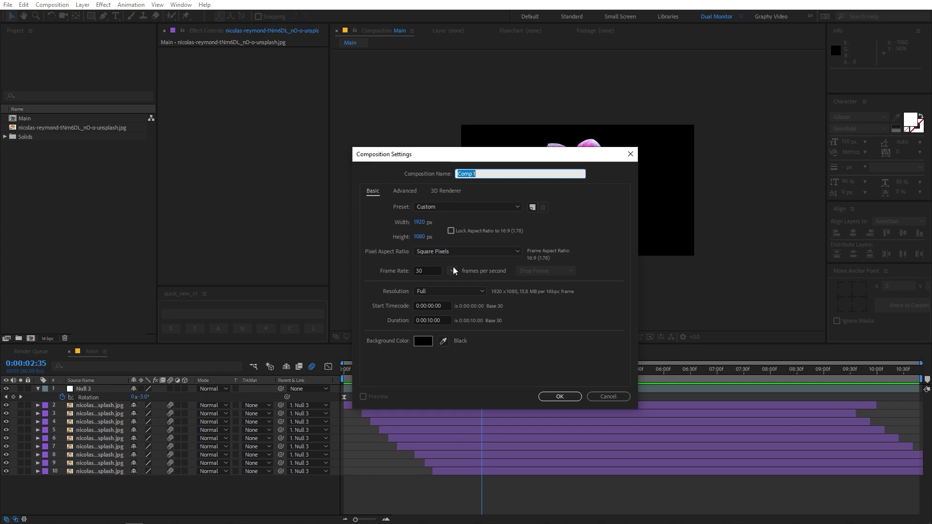
pyautogui.press('Return')
pyautogui.moveTo(165, 440); pyautogui.dragTo(165, 440)
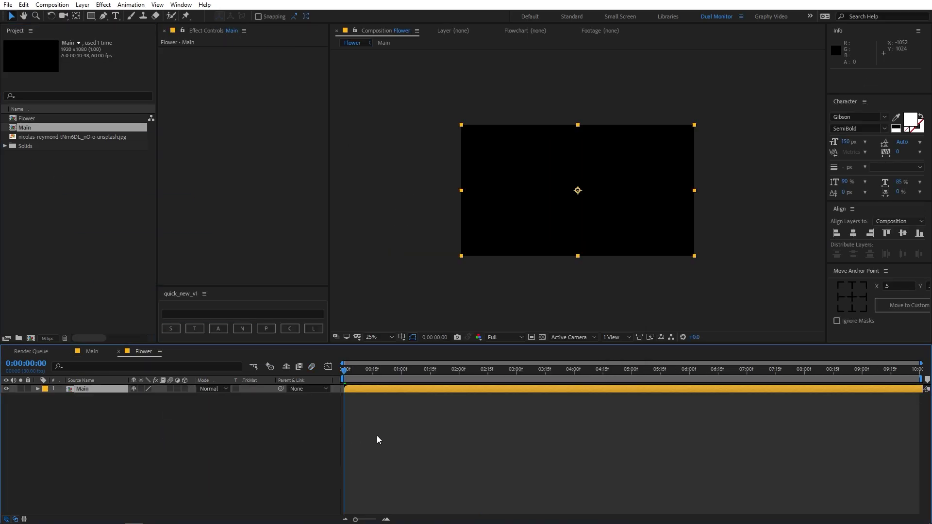
# Step: Add a solid beneath the Main layer, set its Fill color to light grey F1F1F1 and preview the composition
pyautogui.click(171, 328)
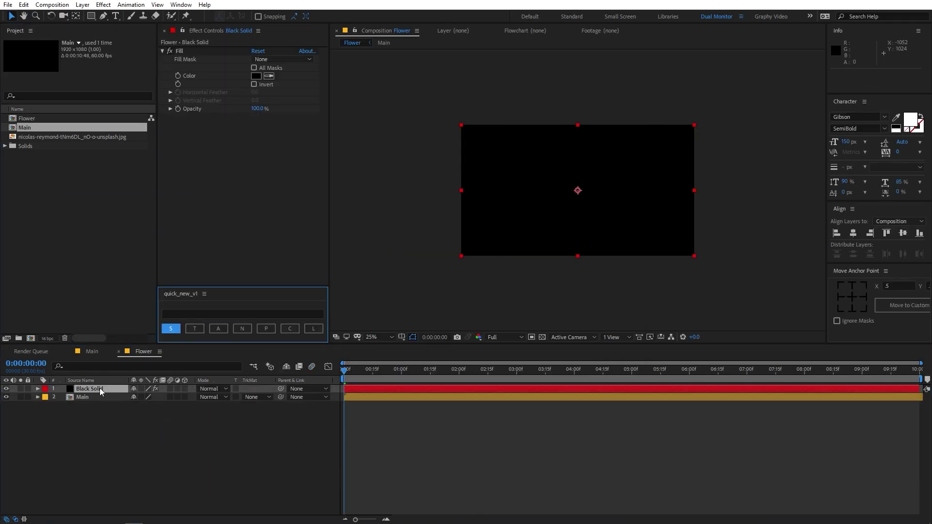
pyautogui.click(256, 75)
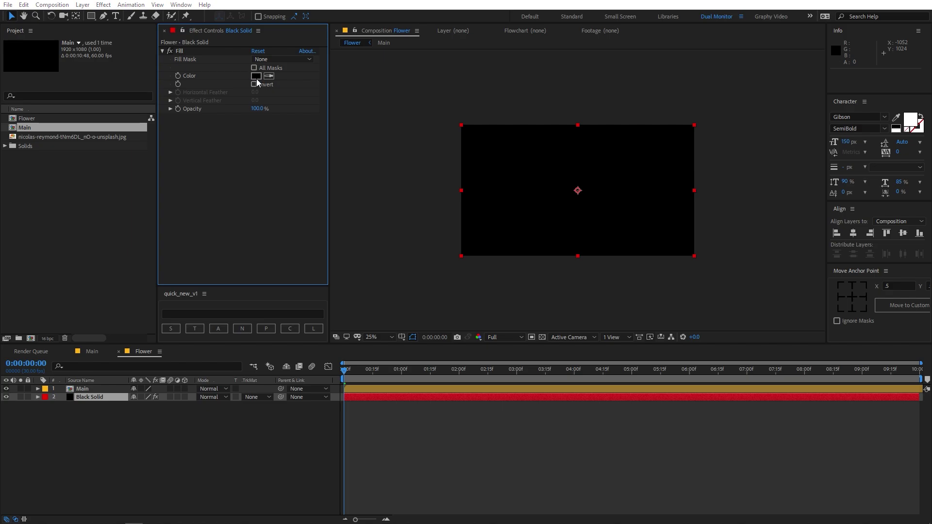
pyautogui.moveTo(129, 251); pyautogui.dragTo(114, 254)
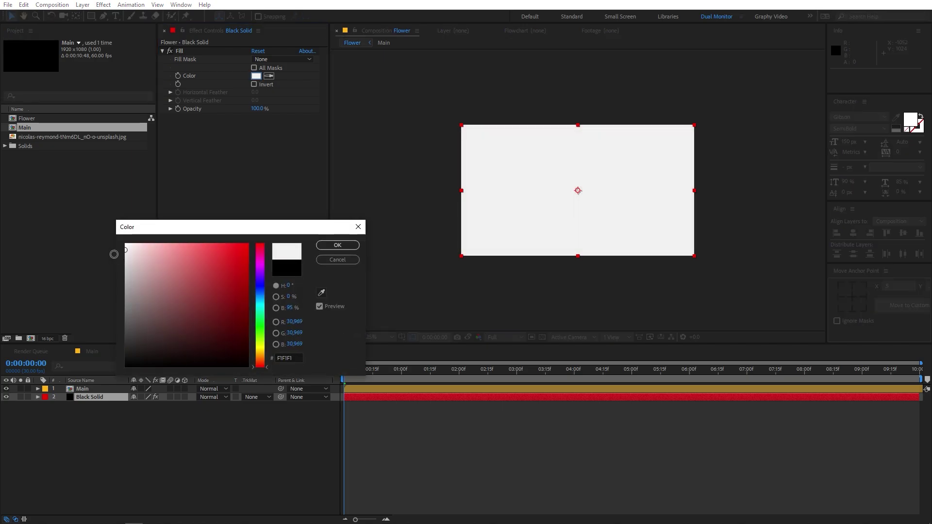
pyautogui.click(337, 245)
pyautogui.press('space')
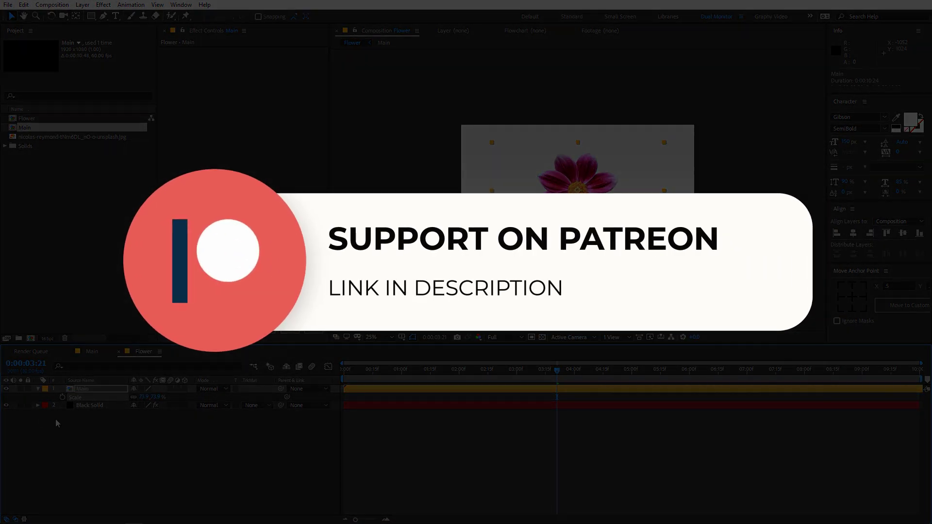
# Step: Duplicate the Main flower twice, scaling the copies down and placing them near the frame's upper-left and lower-right corners
pyautogui.hotkey('ctrl', 'd')
pyautogui.moveTo(579, 197); pyautogui.dragTo(493, 162)
pyautogui.press('s')
pyautogui.moveTo(146, 397); pyautogui.dragTo(135, 397)
pyautogui.moveTo(479, 169); pyautogui.dragTo(487, 169)
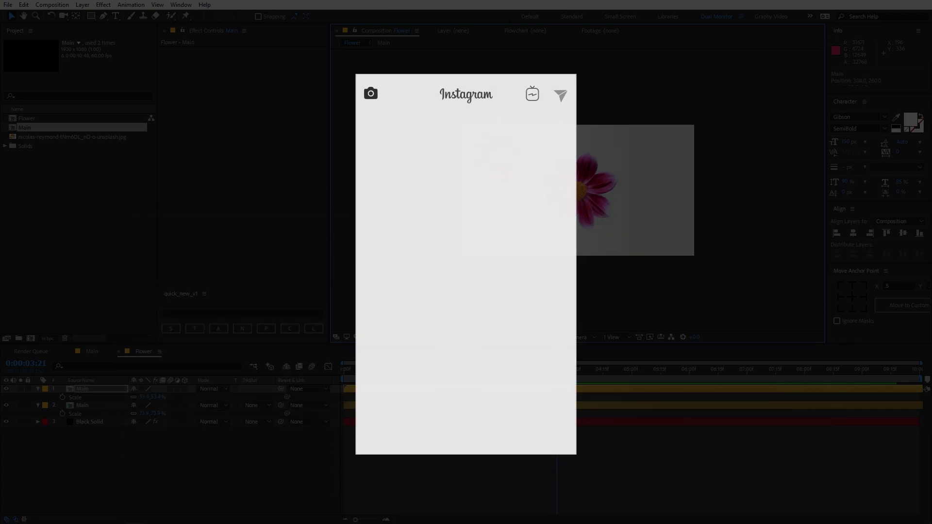
pyautogui.hotkey('ctrl', 'd')
pyautogui.moveTo(506, 159); pyautogui.dragTo(666, 229)
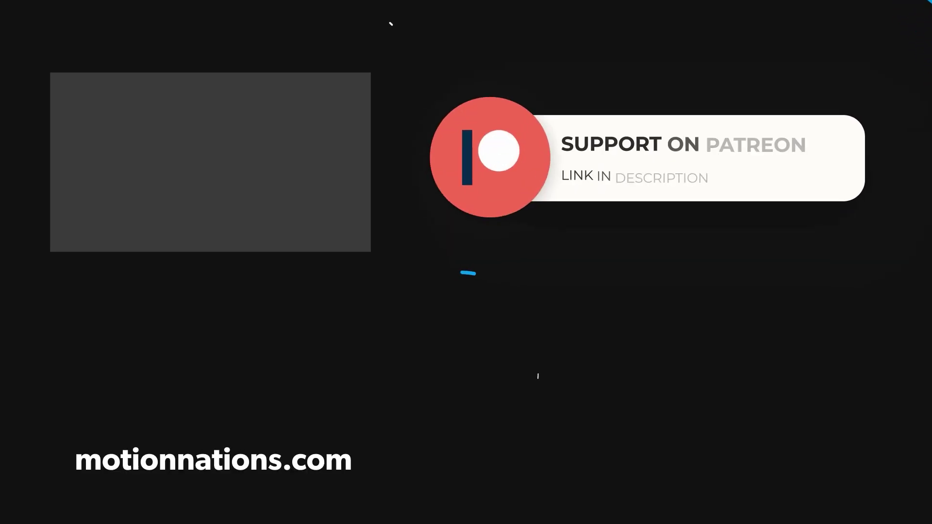